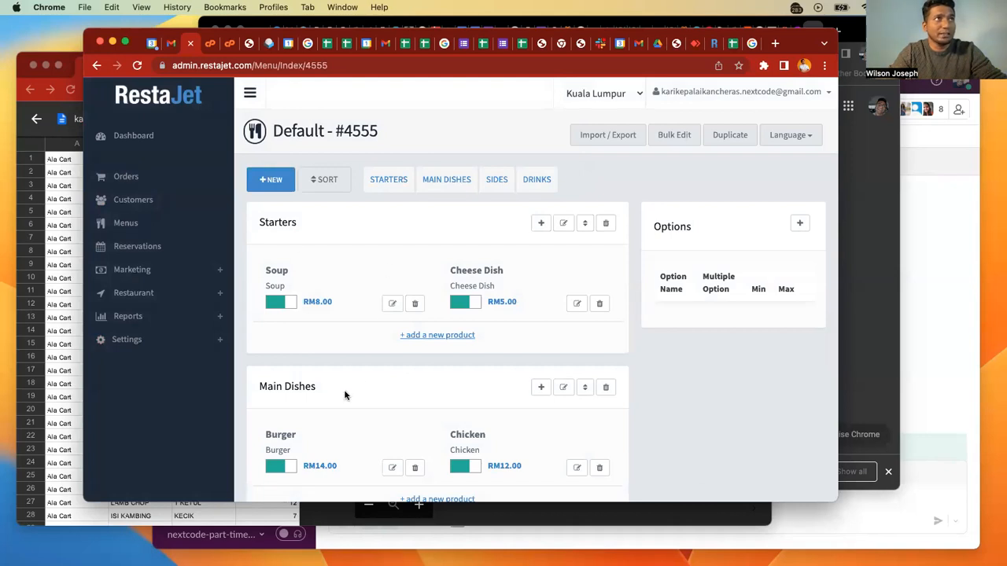
# Look through the default menu's categories and products, jumping to the Starters and Main Dishes sections.
pyautogui.scroll(-5, 369, 313)
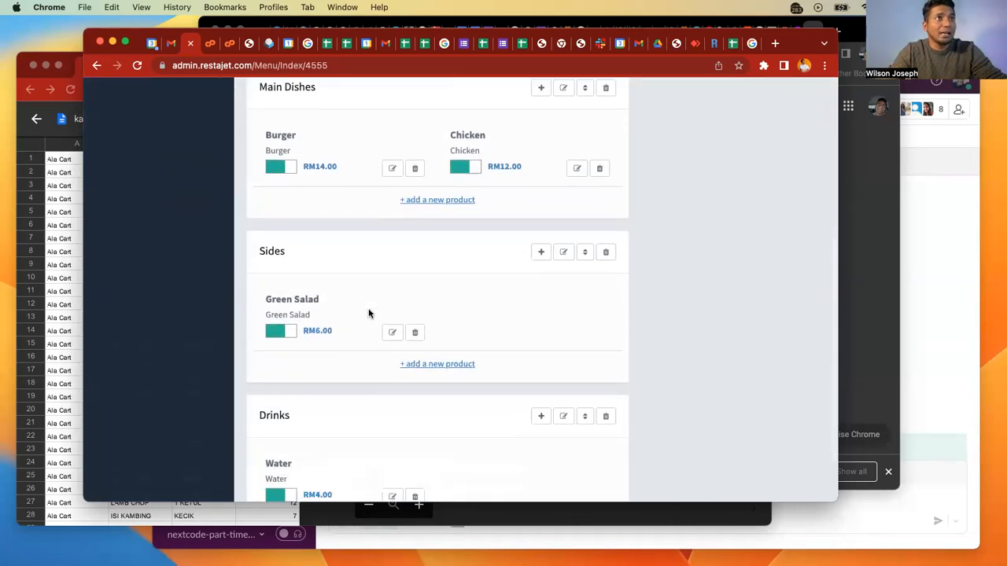
pyautogui.scroll(5, 368, 313)
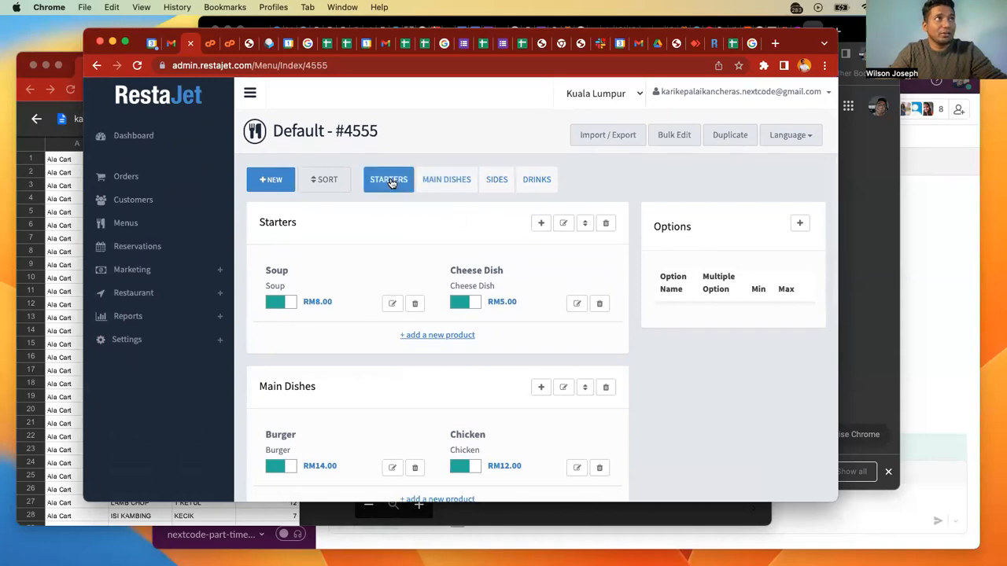
pyautogui.click(390, 186)
pyautogui.scroll(3, 456, 201)
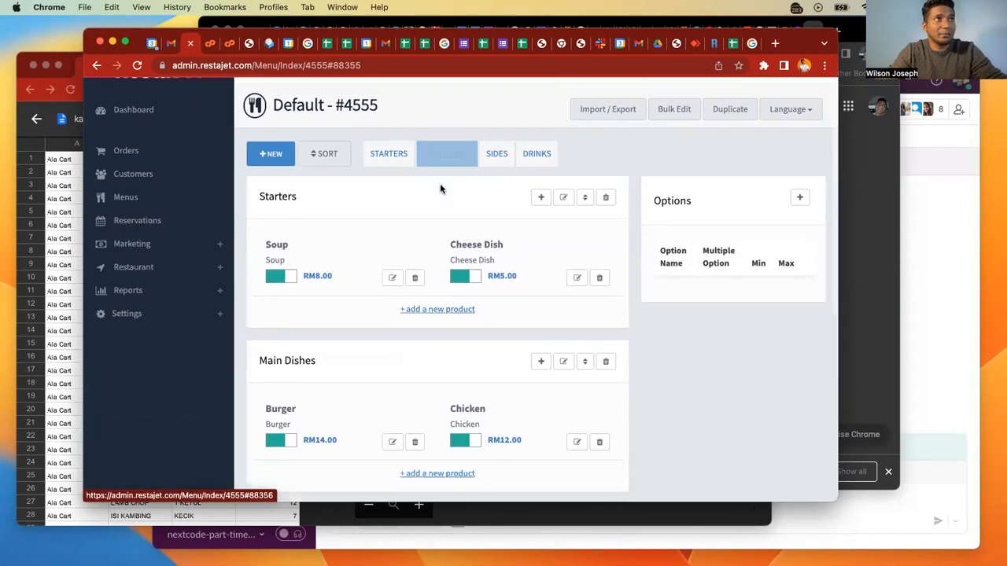
pyautogui.click(440, 187)
pyautogui.scroll(5, 406, 196)
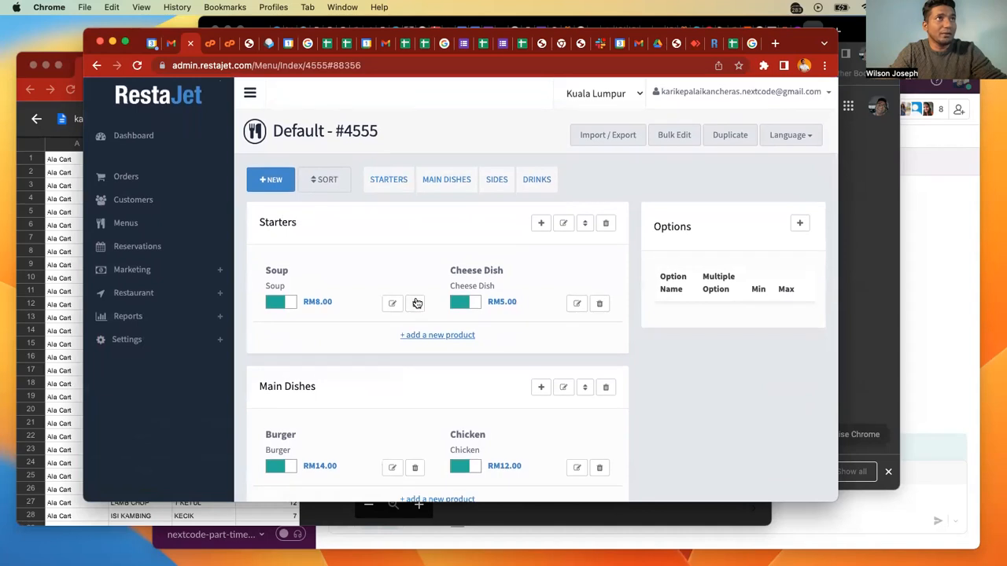
# Try to delete the Starters category from the default menu.
pyautogui.click(608, 226)
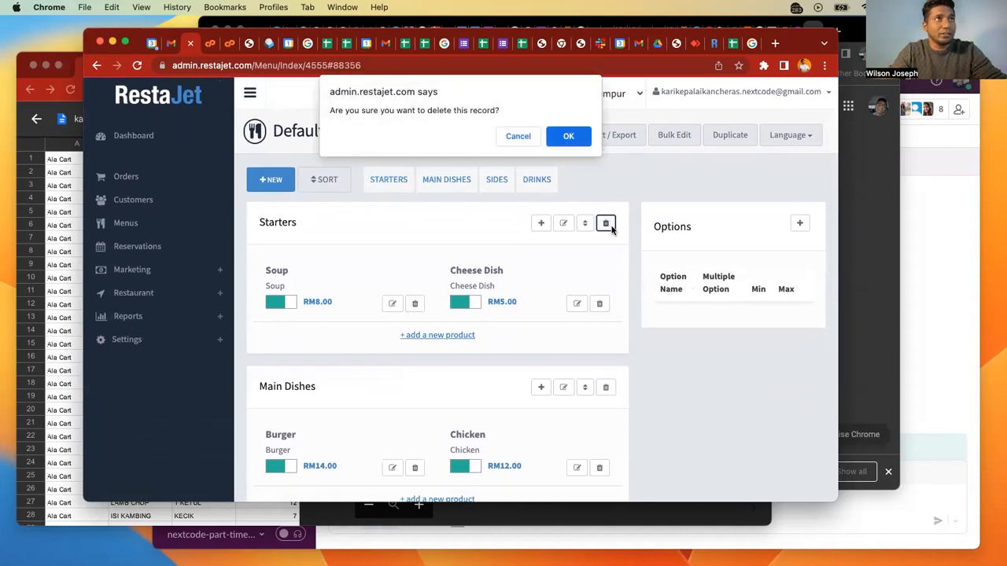
pyautogui.click(570, 138)
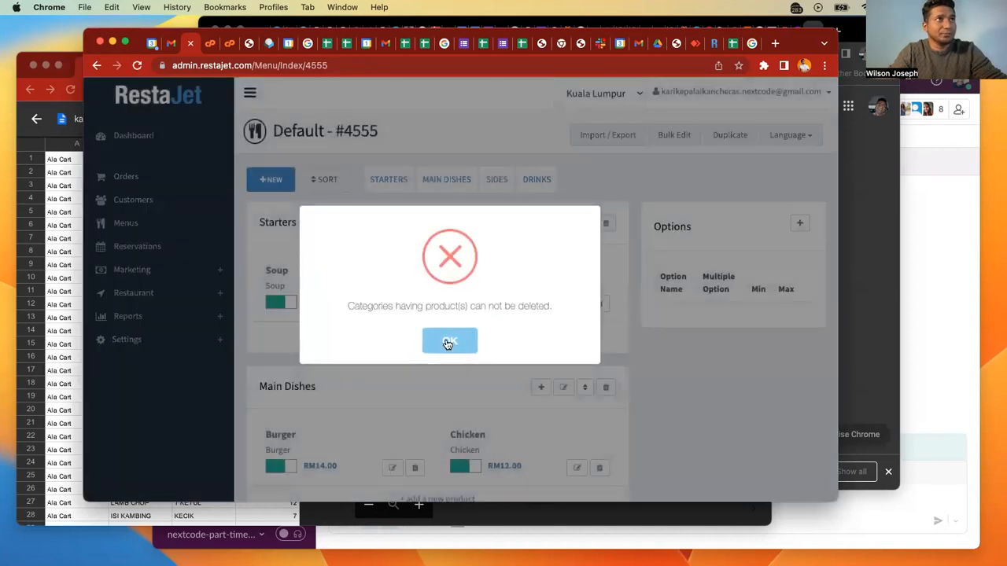
pyautogui.click(447, 340)
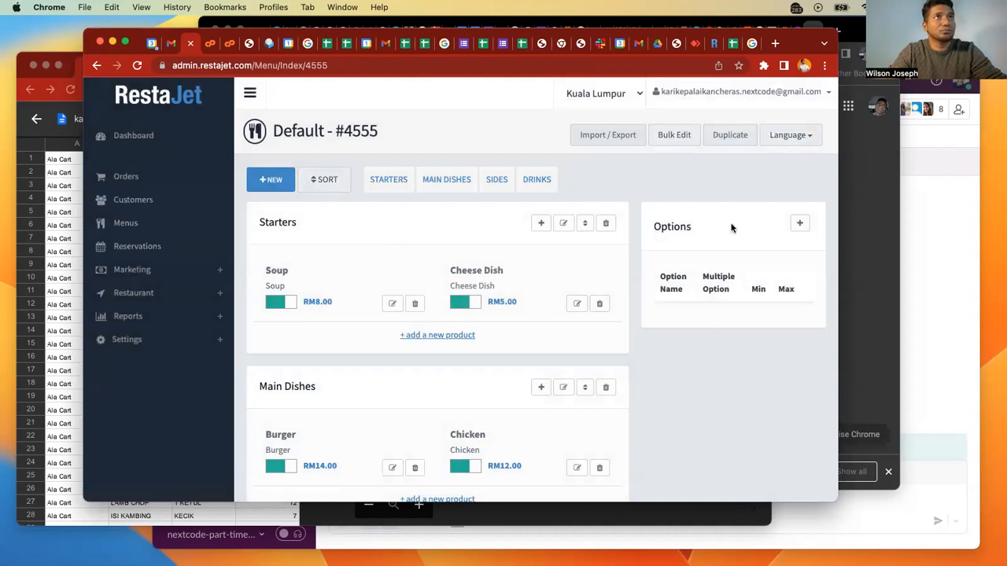
# Review the menu from the Starters section, check the Import / Export page, and return to the menu.
pyautogui.click(388, 180)
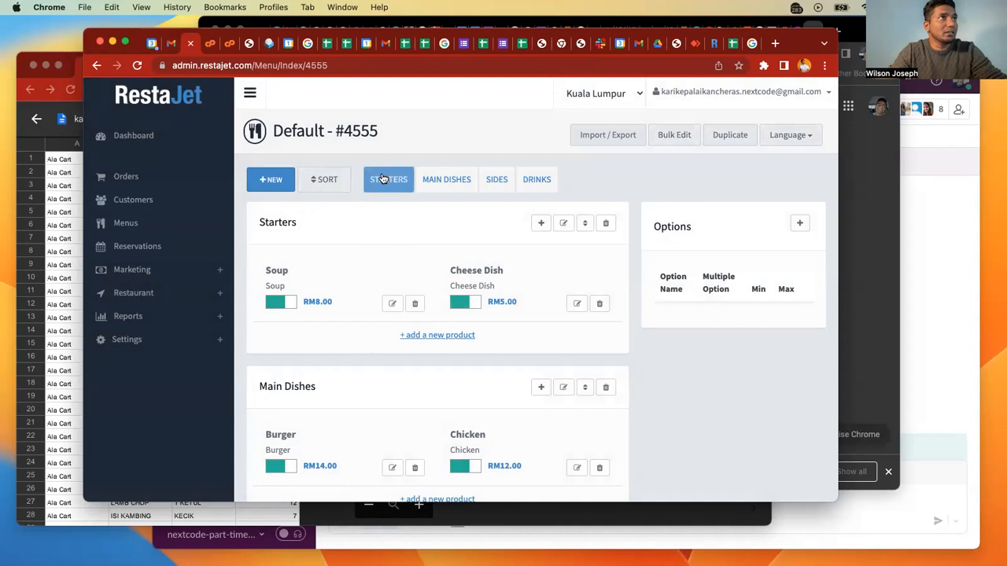
pyautogui.scroll(-5, 471, 285)
pyautogui.scroll(6, 474, 382)
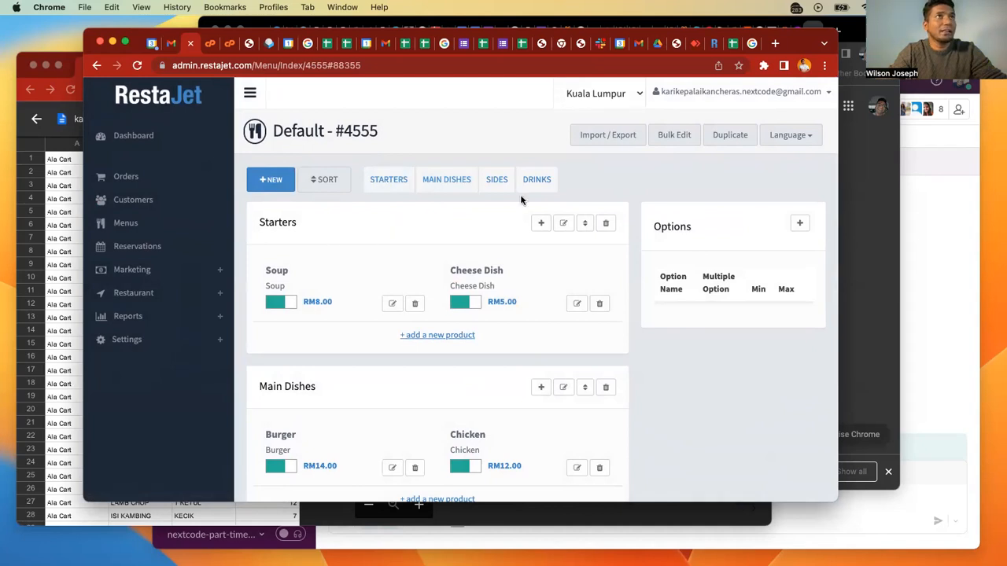
pyautogui.click(608, 135)
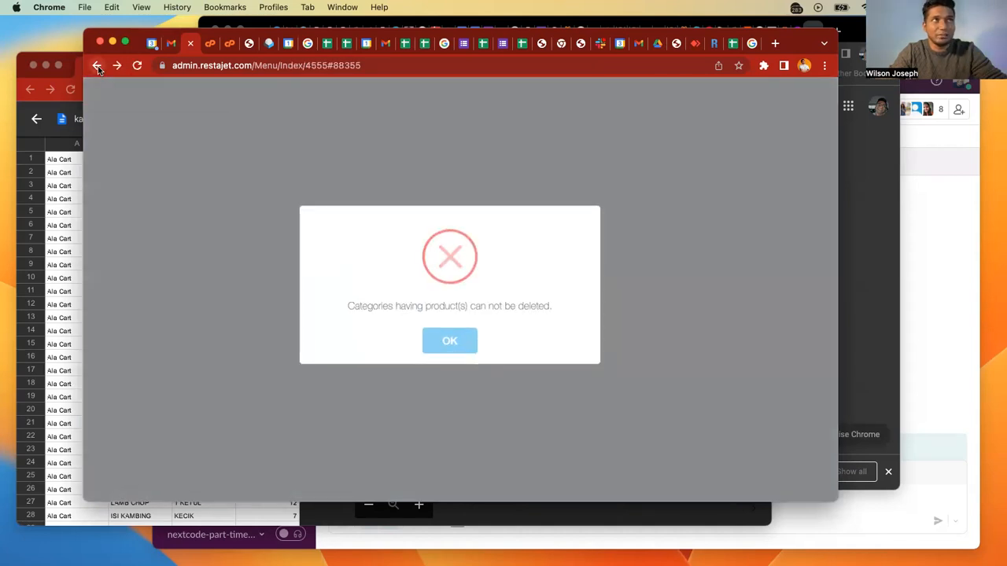
pyautogui.click(96, 65)
pyautogui.click(449, 341)
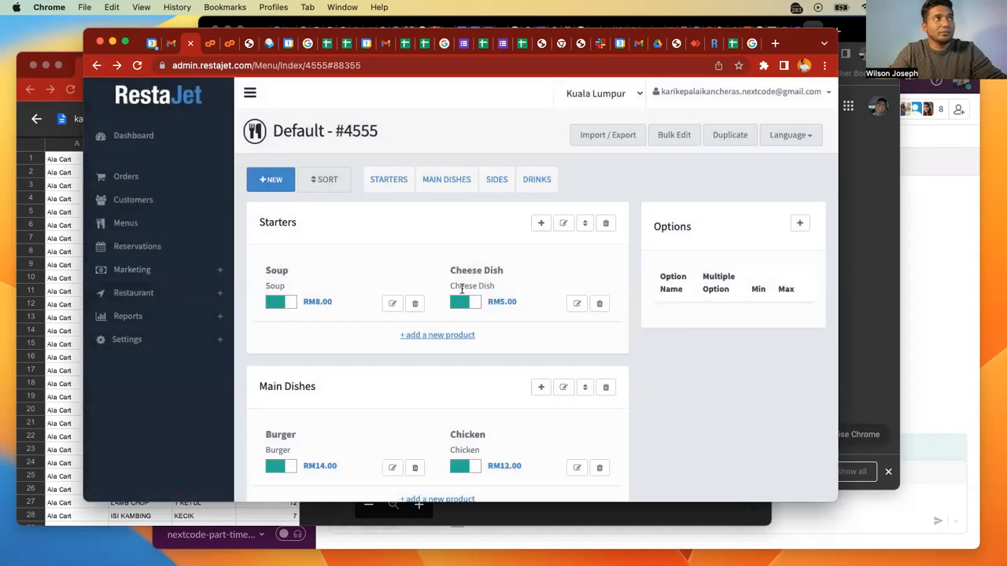
# Arrange the RestaJet window beside the Google Drive preview of kari kepala ikan menu.csv and bring the preview forward.
pyautogui.click(51, 108)
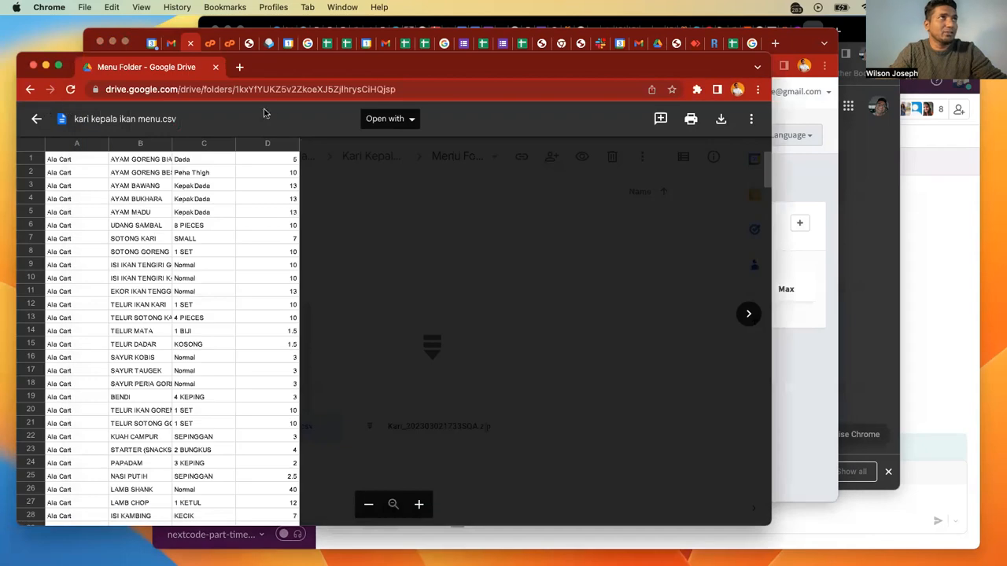
pyautogui.click(804, 48)
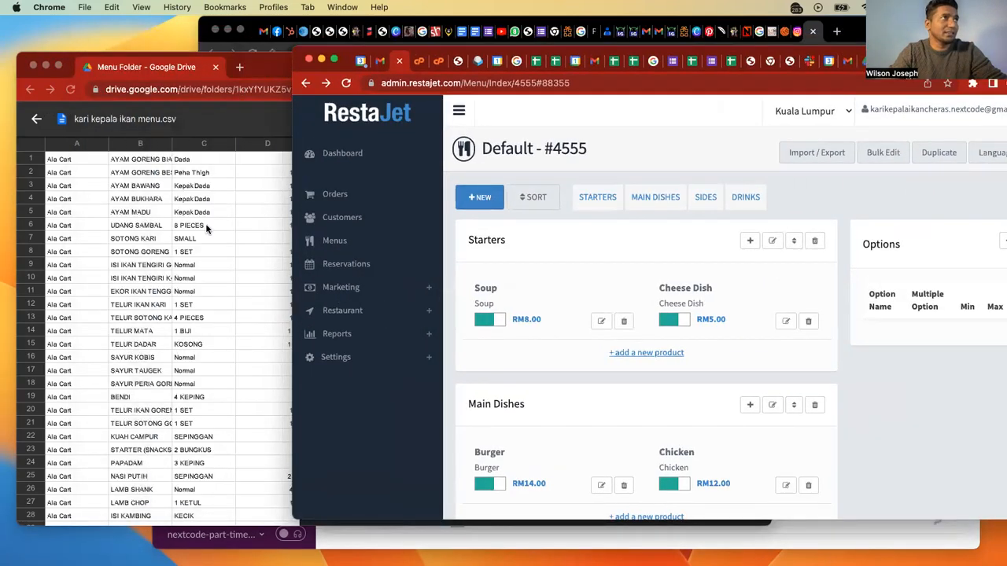
pyautogui.click(208, 228)
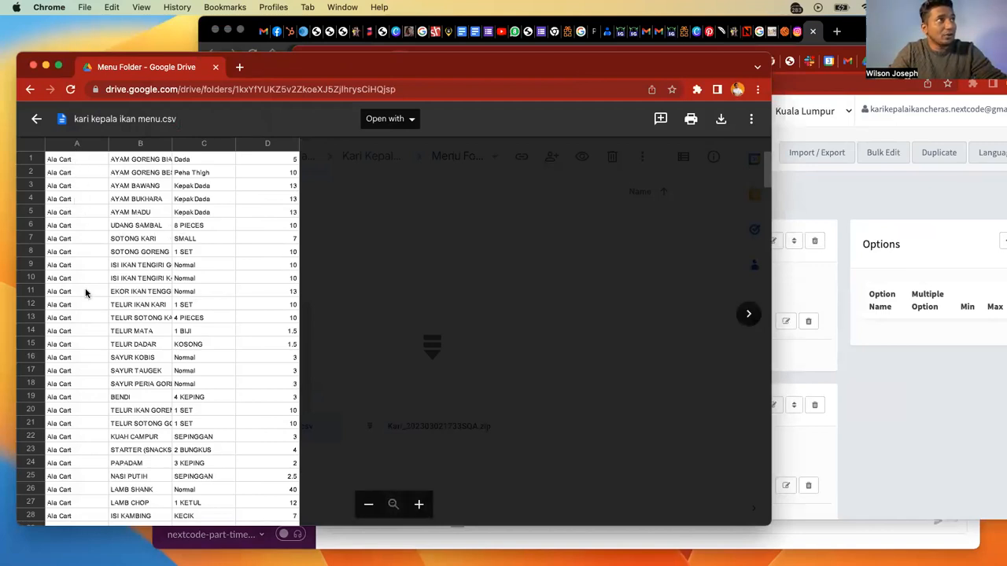
# Examine the categories, item names, portion sizes and prices listed in kari kepala ikan menu.csv.
pyautogui.scroll(-6, 85, 423)
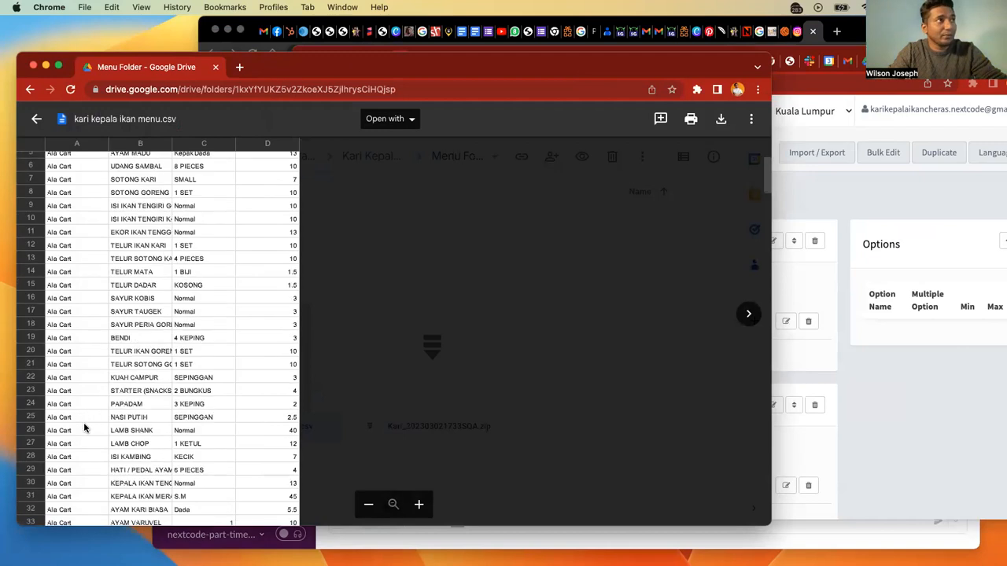
pyautogui.scroll(8, 83, 422)
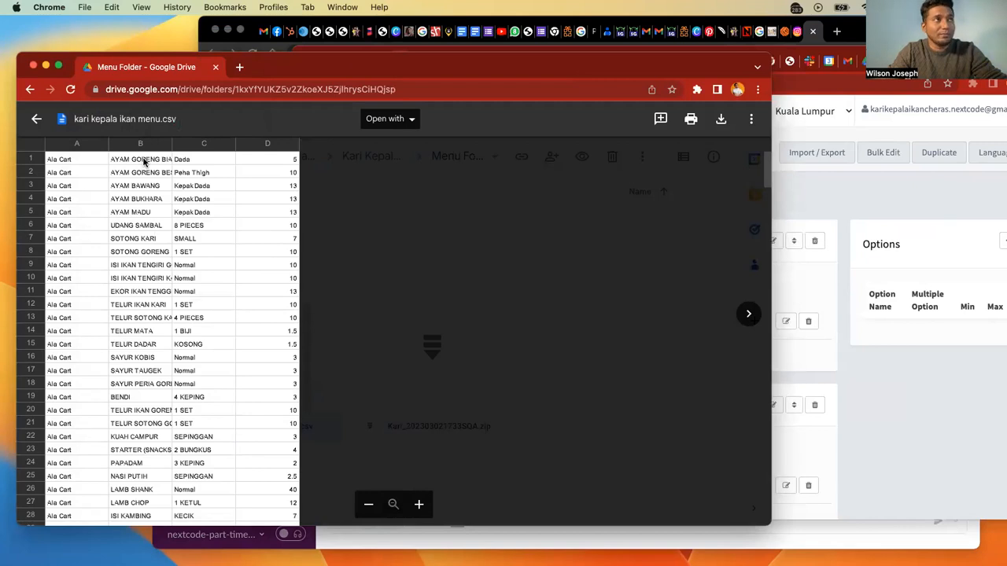
pyautogui.scroll(-7, 130, 419)
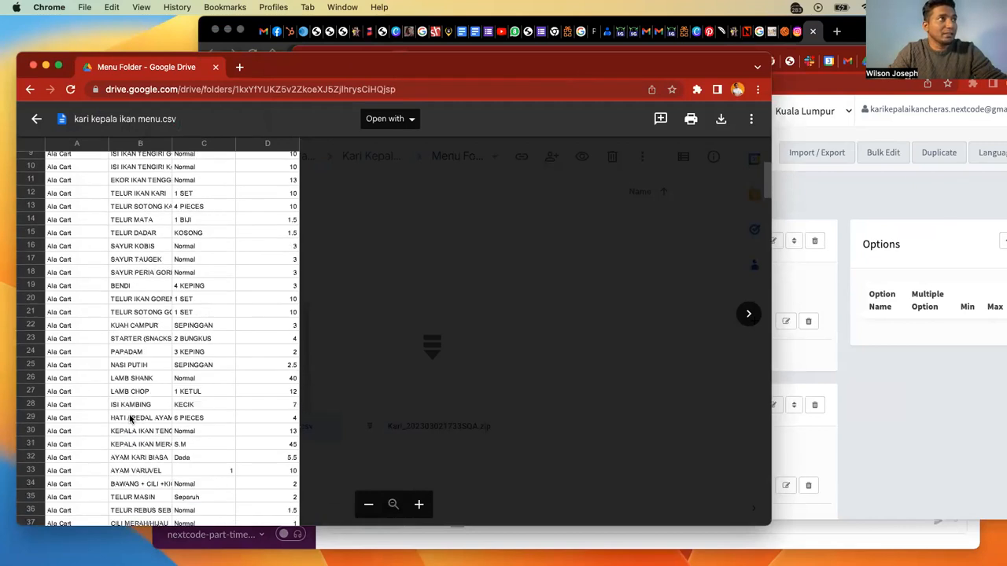
pyautogui.scroll(-2, 131, 417)
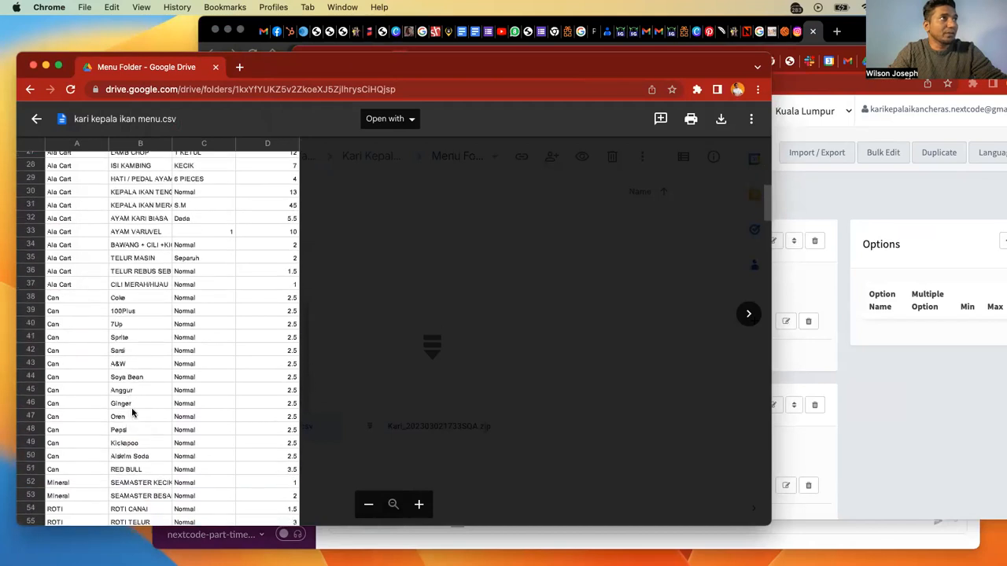
pyautogui.scroll(-6, 114, 395)
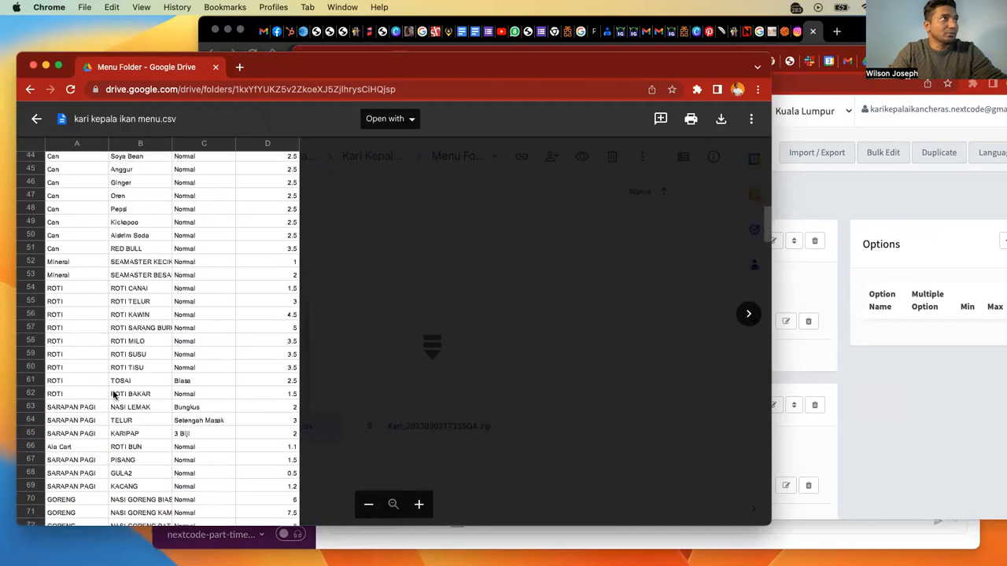
pyautogui.scroll(-3, 115, 433)
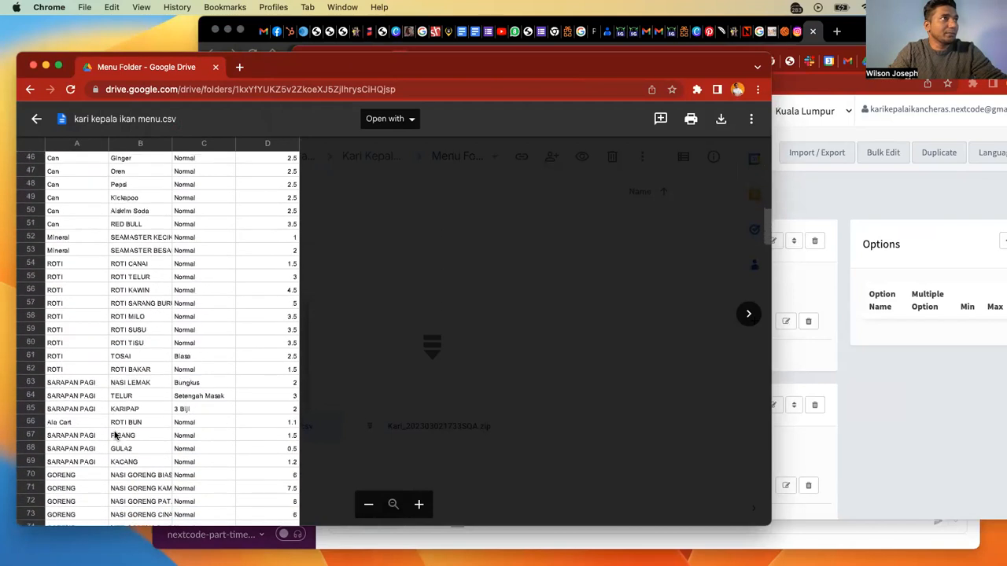
pyautogui.scroll(-3, 124, 417)
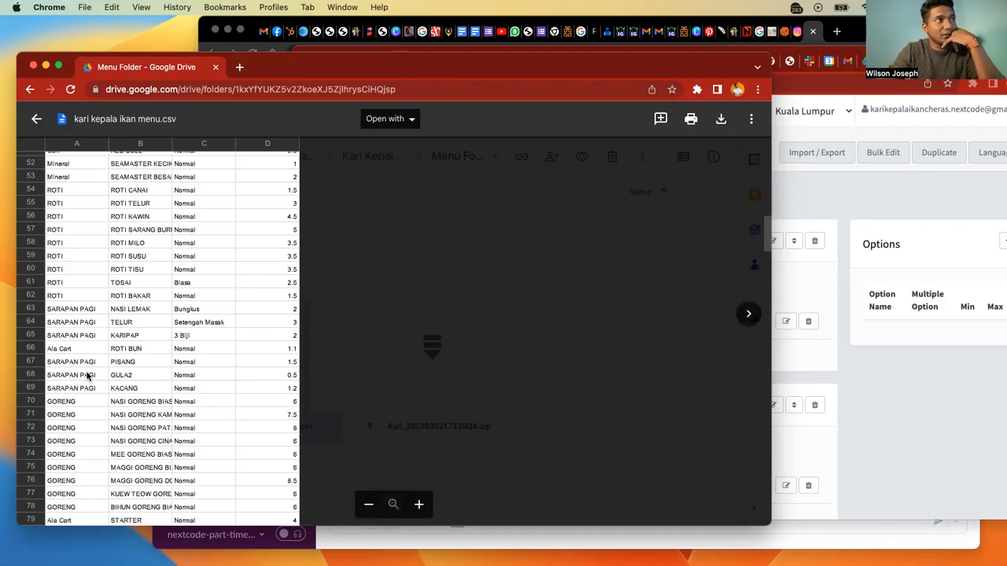
pyautogui.scroll(10, 88, 376)
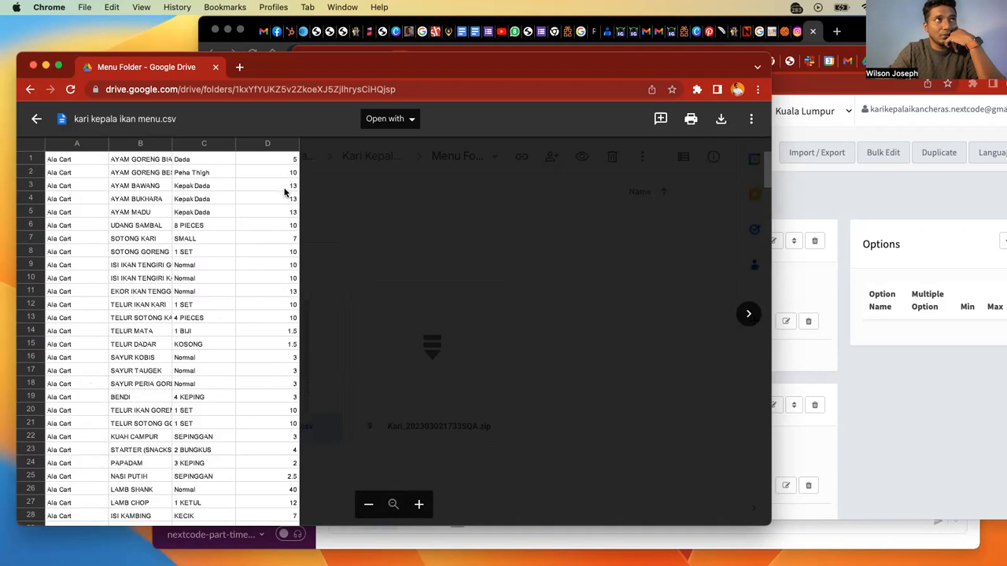
# Switch back to the RestaJet menu and delete the Cheese Dish product from Starters.
pyautogui.click(811, 194)
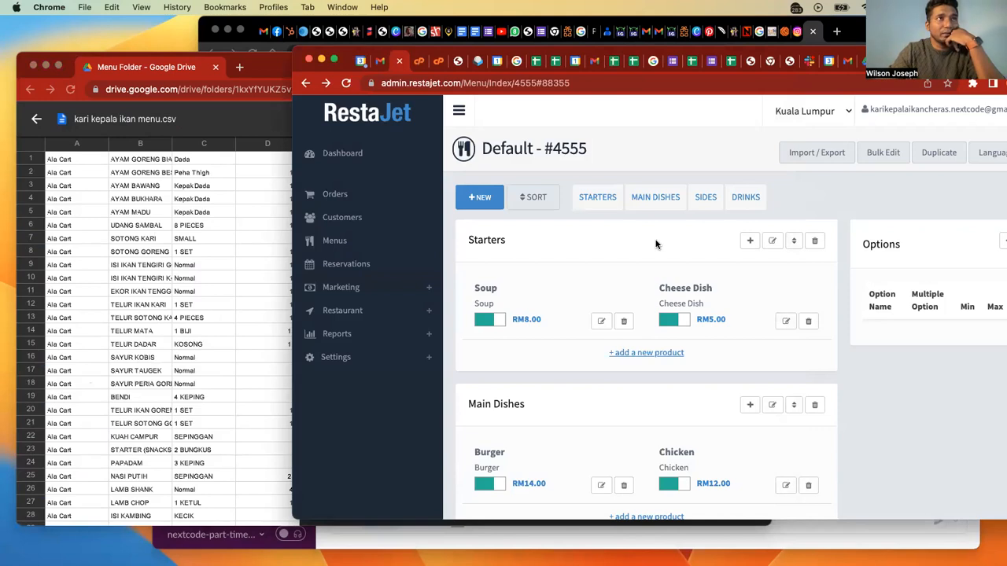
pyautogui.click(808, 321)
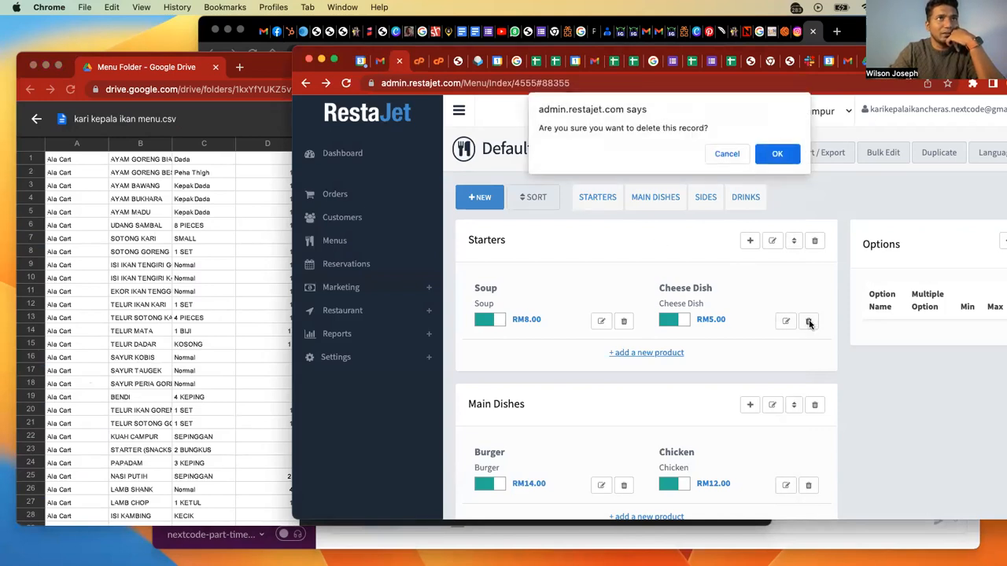
pyautogui.click(777, 154)
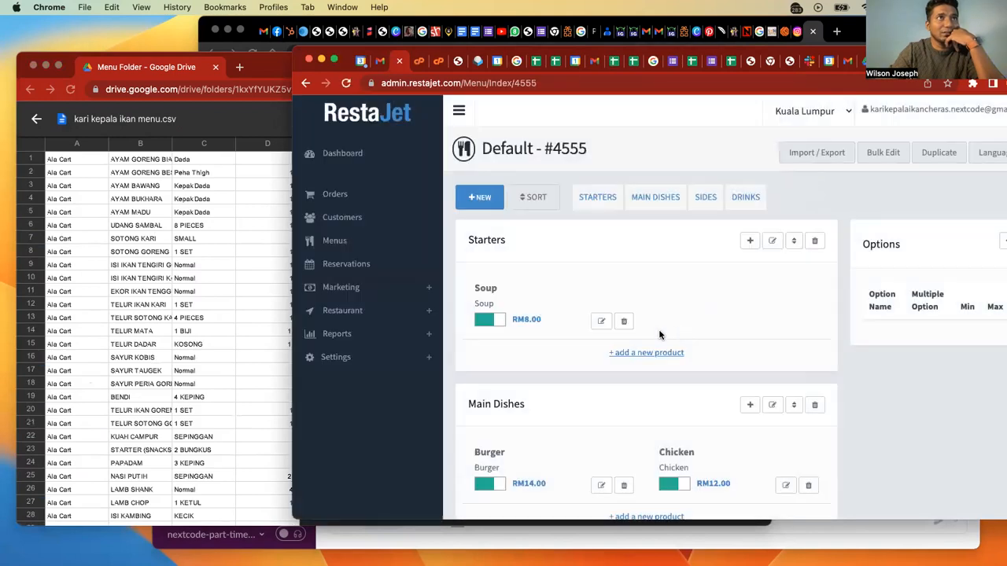
# Try to delete the Starters category while it still contains the Soup product.
pyautogui.click(816, 242)
pyautogui.click(782, 160)
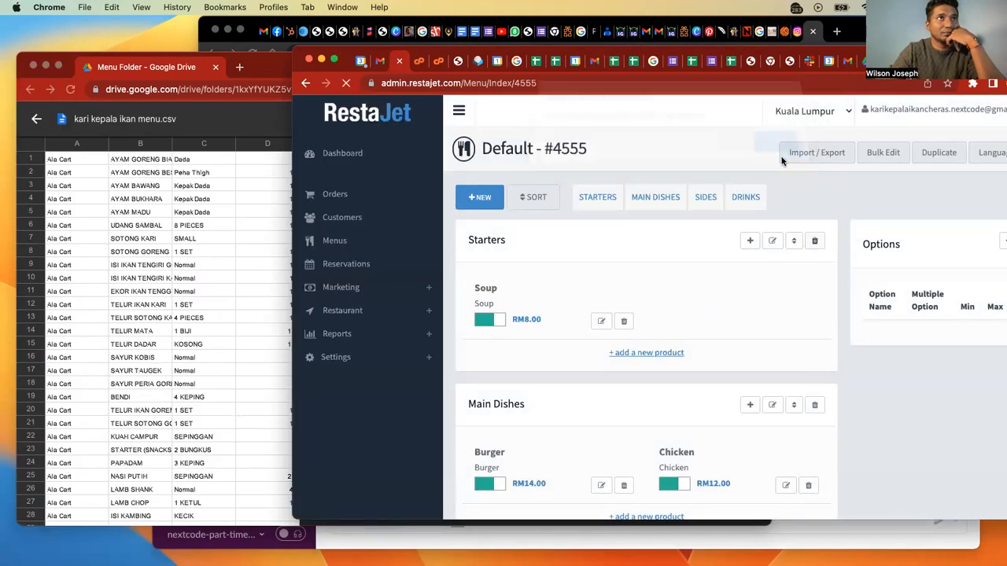
pyautogui.click(659, 360)
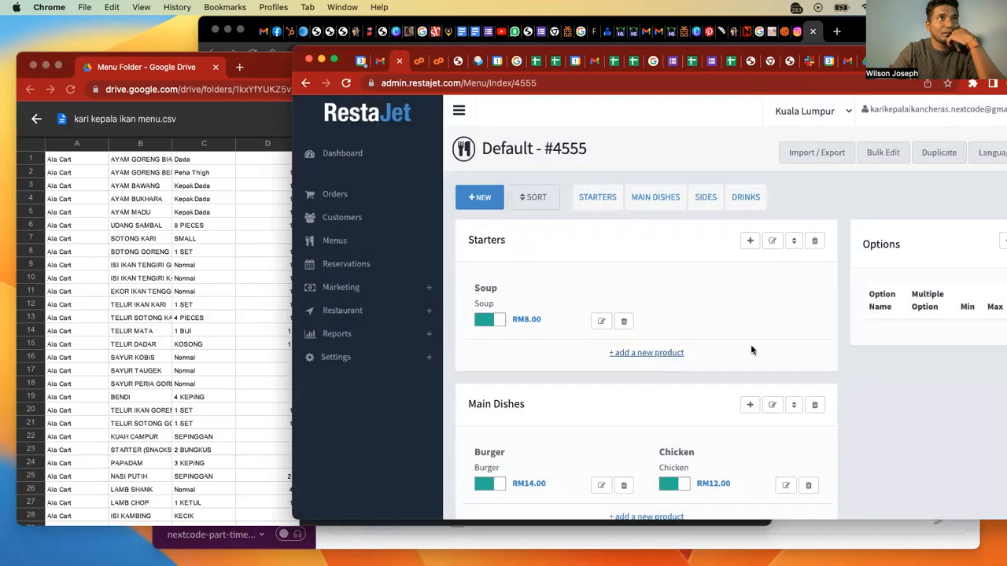
pyautogui.scroll(-1, 723, 351)
pyautogui.scroll(1, 694, 354)
pyautogui.scroll(1, 693, 354)
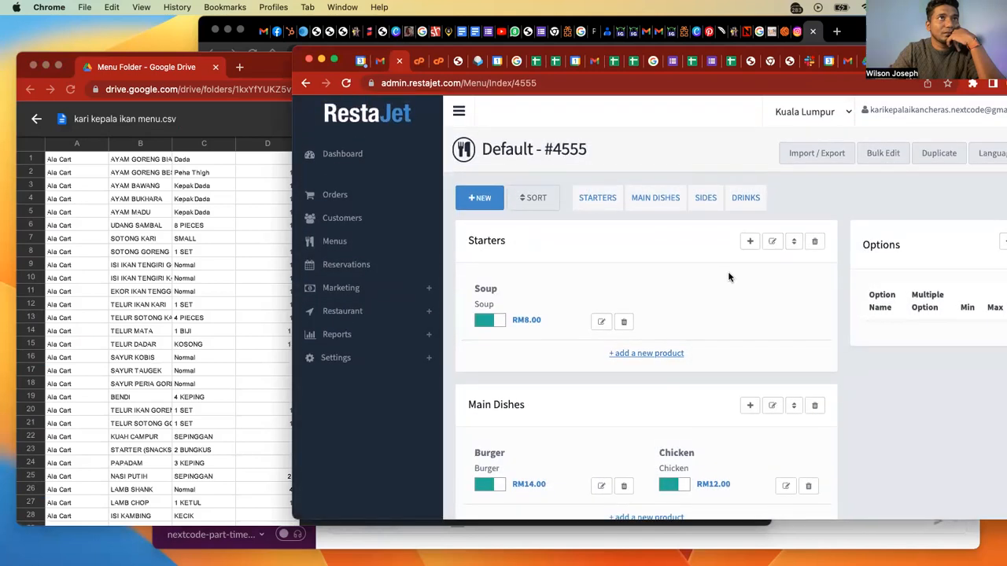
# Delete the Soup product from Starters and remove the emptied Starters category.
pyautogui.click(624, 321)
pyautogui.click(776, 154)
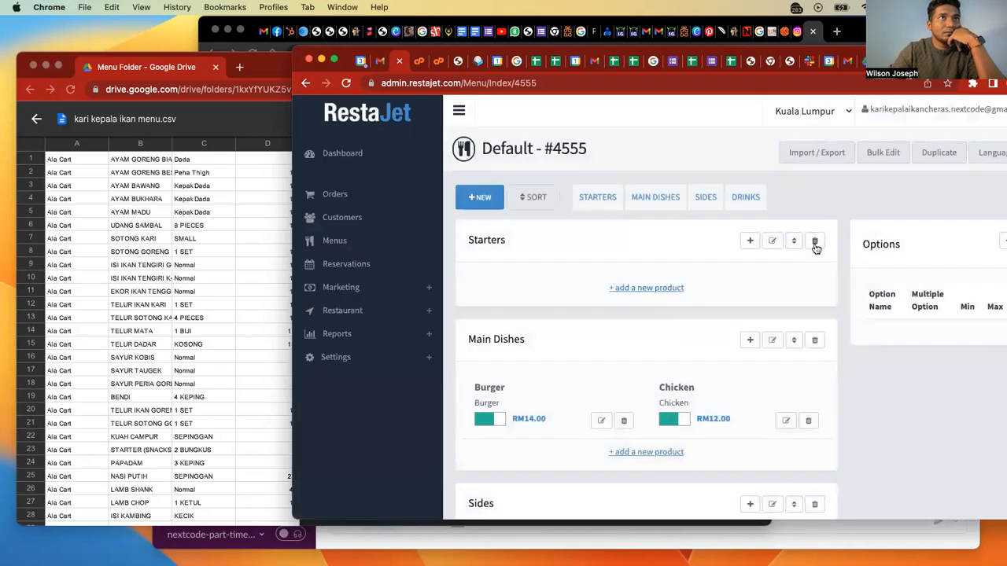
pyautogui.click(815, 241)
pyautogui.click(777, 154)
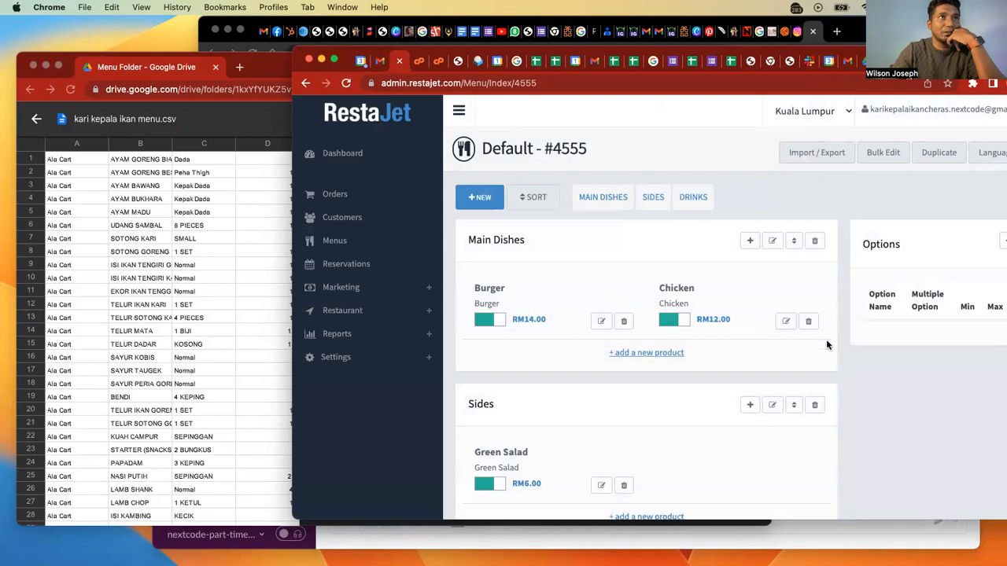
# Clear the Chicken and Burger products out of Main Dishes and delete the emptied category.
pyautogui.click(808, 321)
pyautogui.click(777, 154)
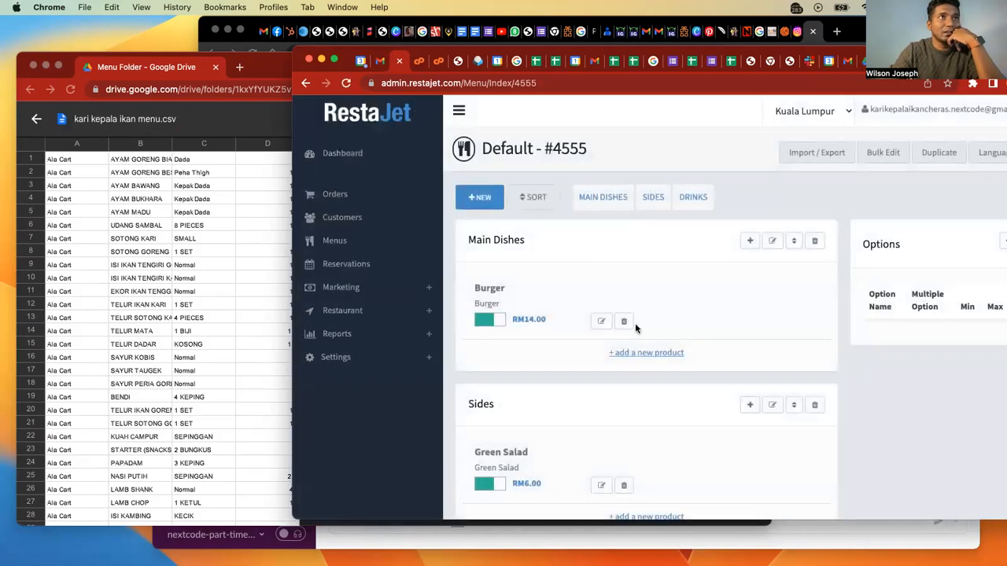
pyautogui.click(625, 321)
pyautogui.click(777, 155)
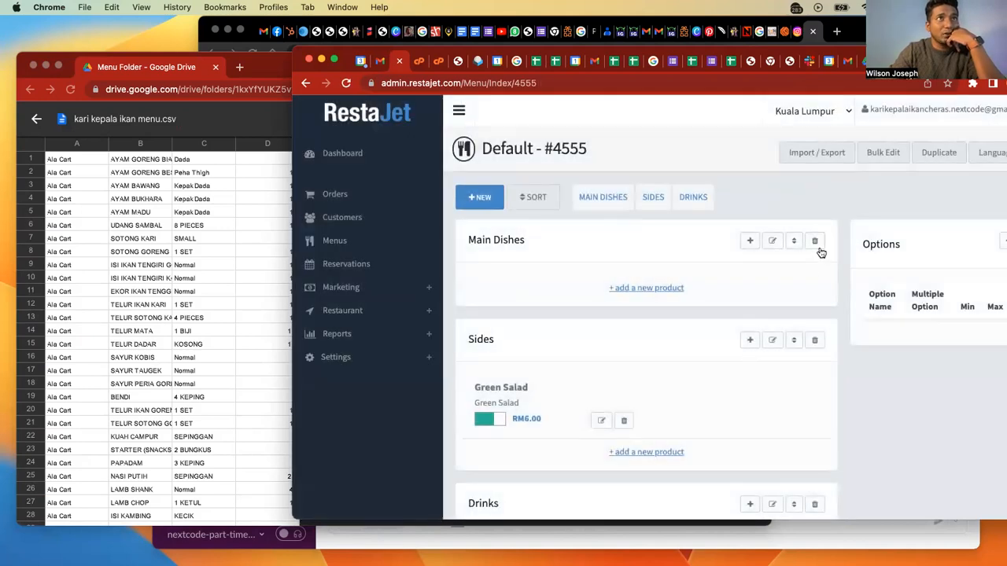
pyautogui.click(816, 243)
pyautogui.click(777, 154)
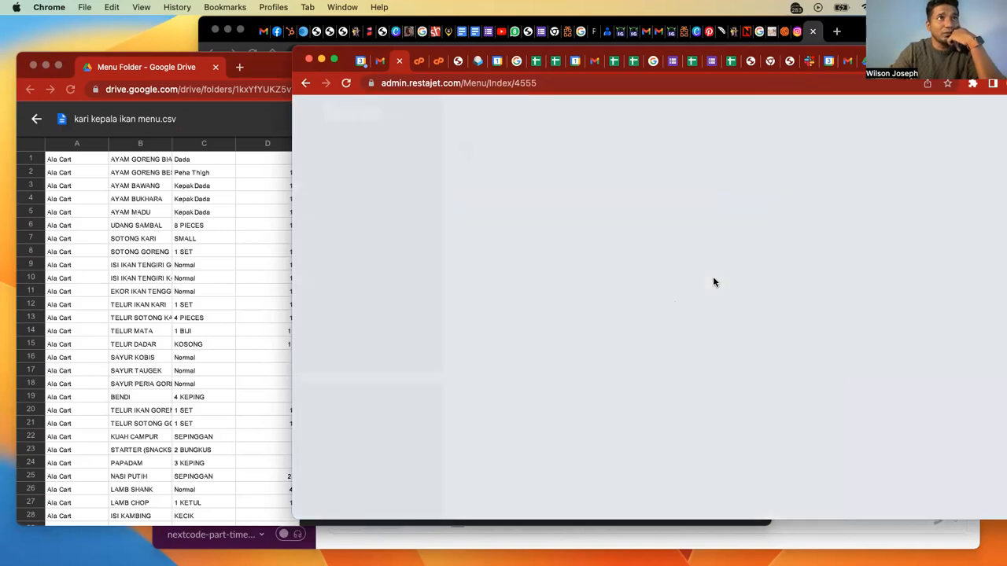
# Delete the Green Salad product from the Sides category.
pyautogui.click(623, 321)
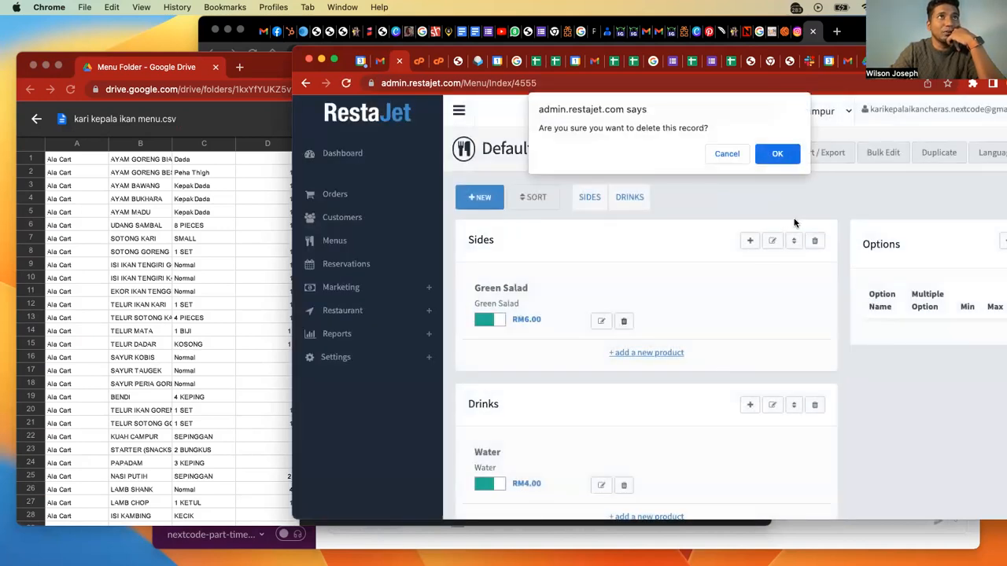
pyautogui.click(777, 154)
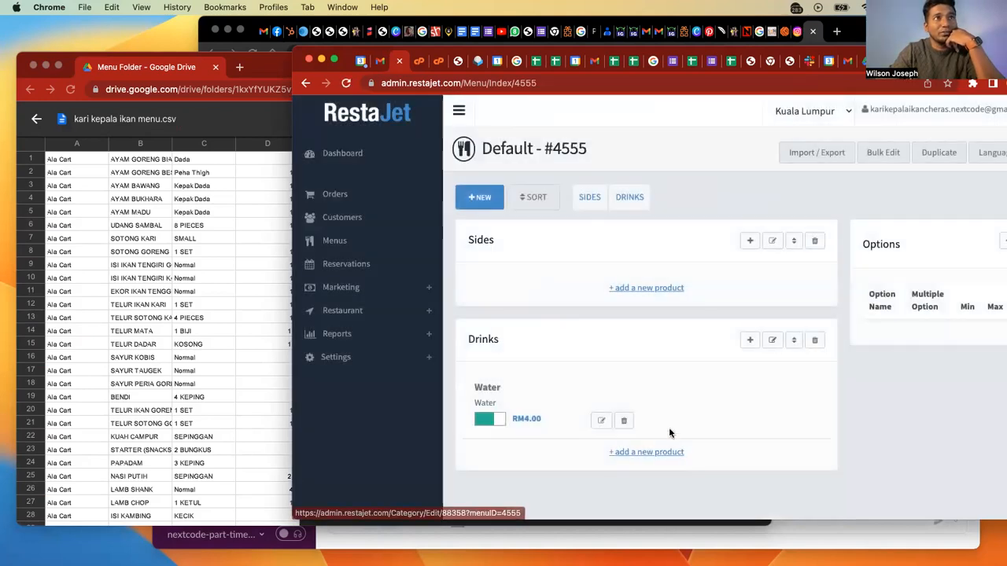
# Delete the emptied Sides category, and remove the Drinks category together with its Water product.
pyautogui.click(814, 240)
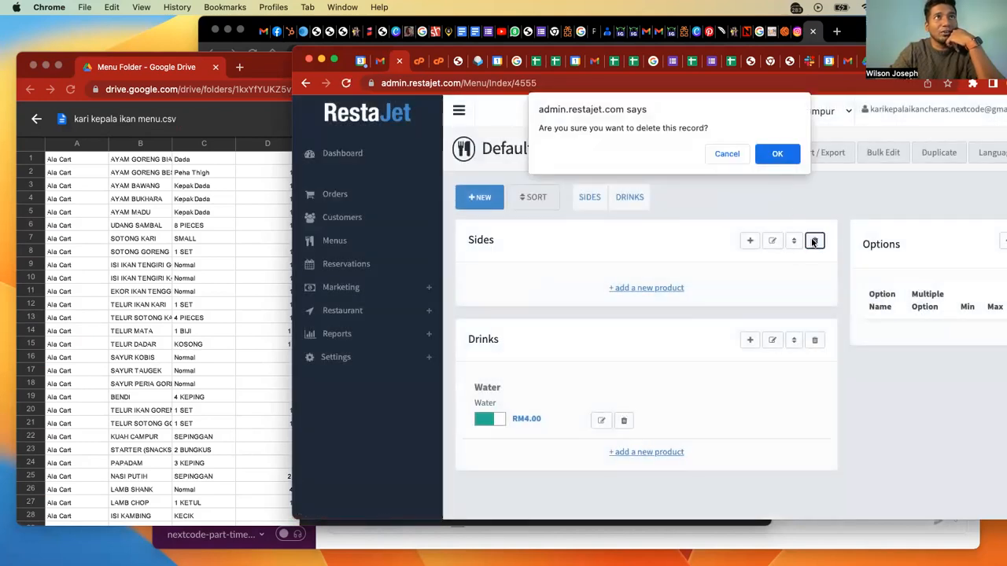
pyautogui.click(777, 154)
pyautogui.click(626, 321)
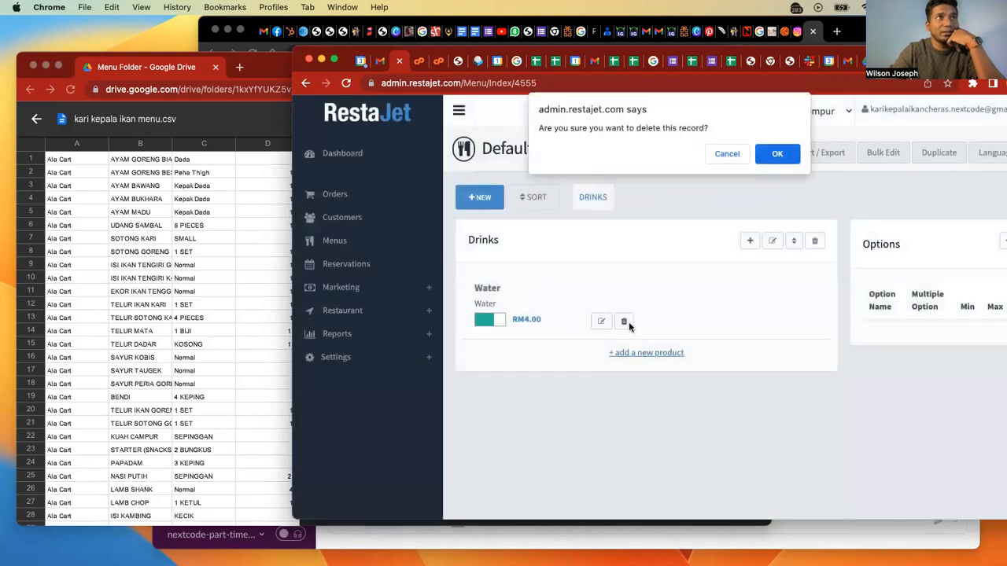
pyautogui.click(777, 154)
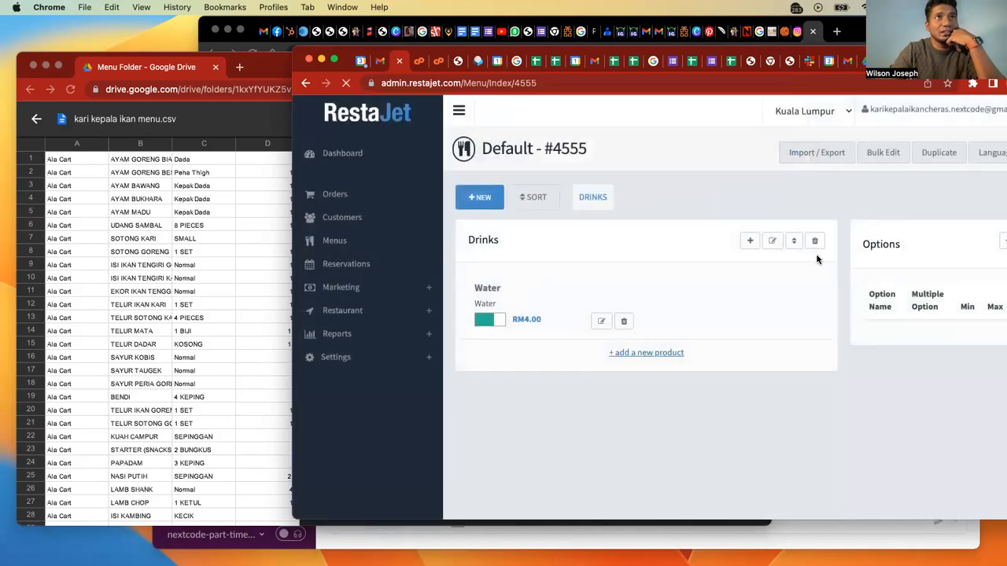
pyautogui.click(815, 241)
pyautogui.click(777, 154)
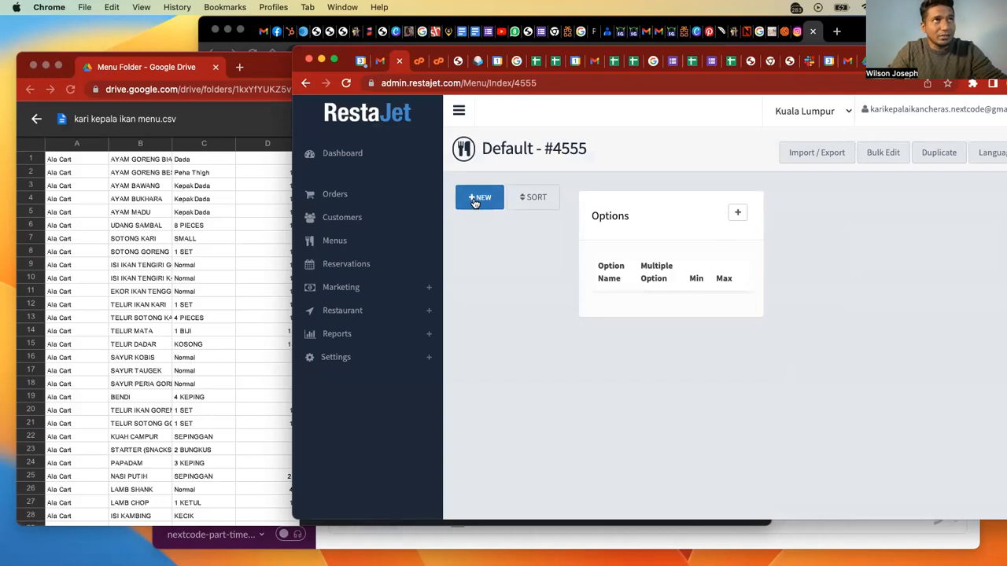
# Create a category named Ala Carte for all locations in the default menu, with no parent category and the other settings at their defaults.
pyautogui.click(366, 243)
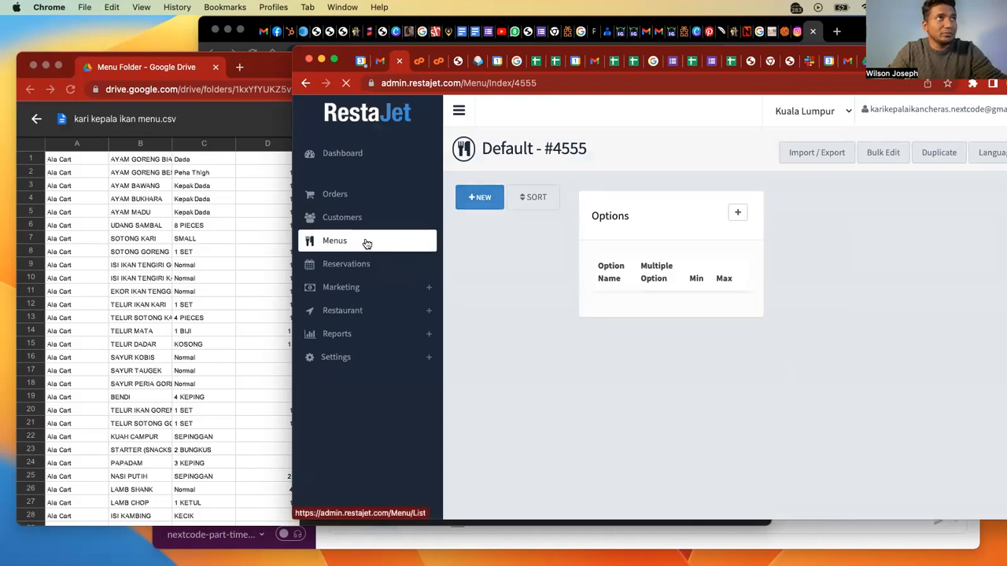
pyautogui.click(489, 200)
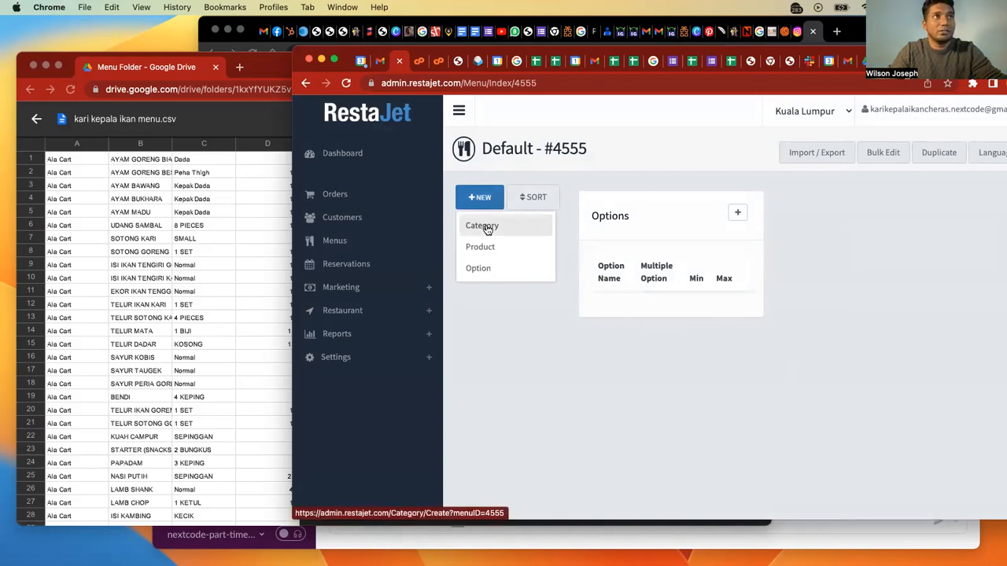
pyautogui.click(483, 225)
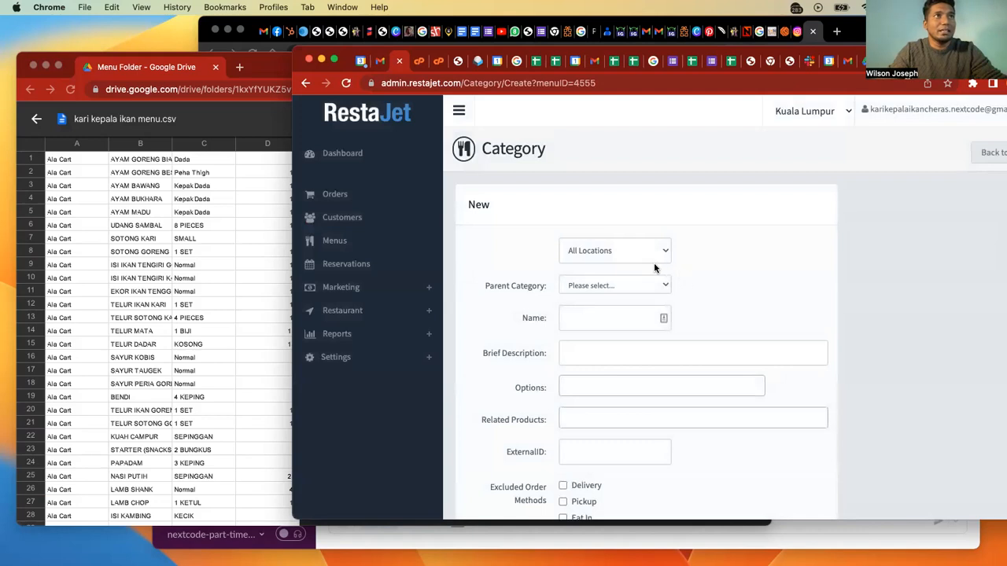
pyautogui.click(660, 284)
pyautogui.click(668, 285)
pyautogui.click(598, 318)
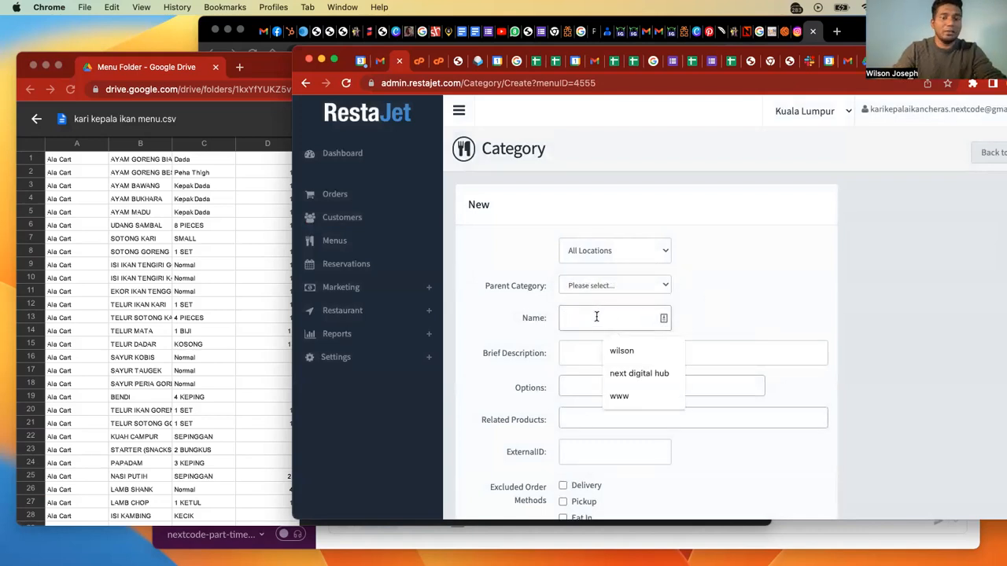
pyautogui.write('Ala Carte')
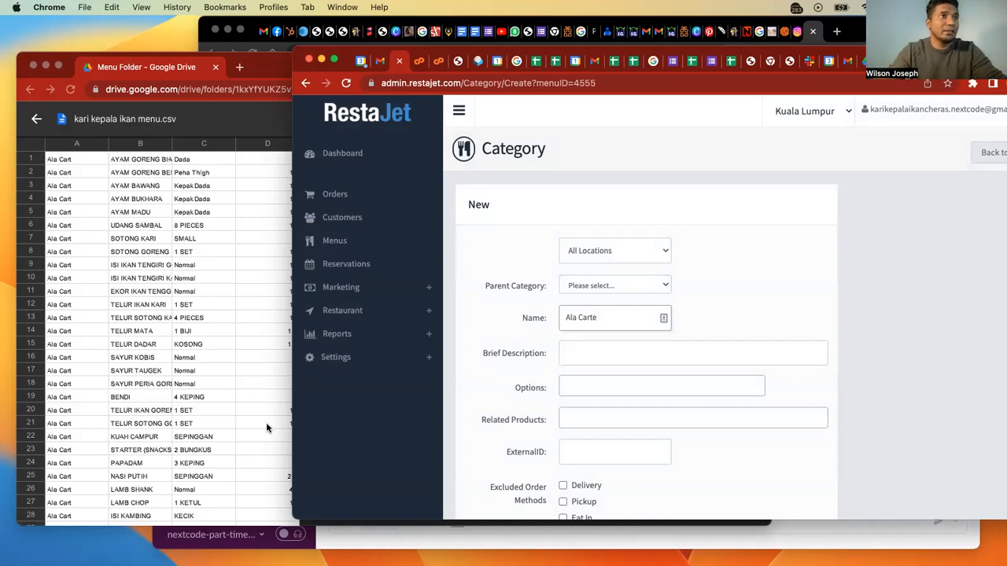
pyautogui.scroll(-2, 512, 397)
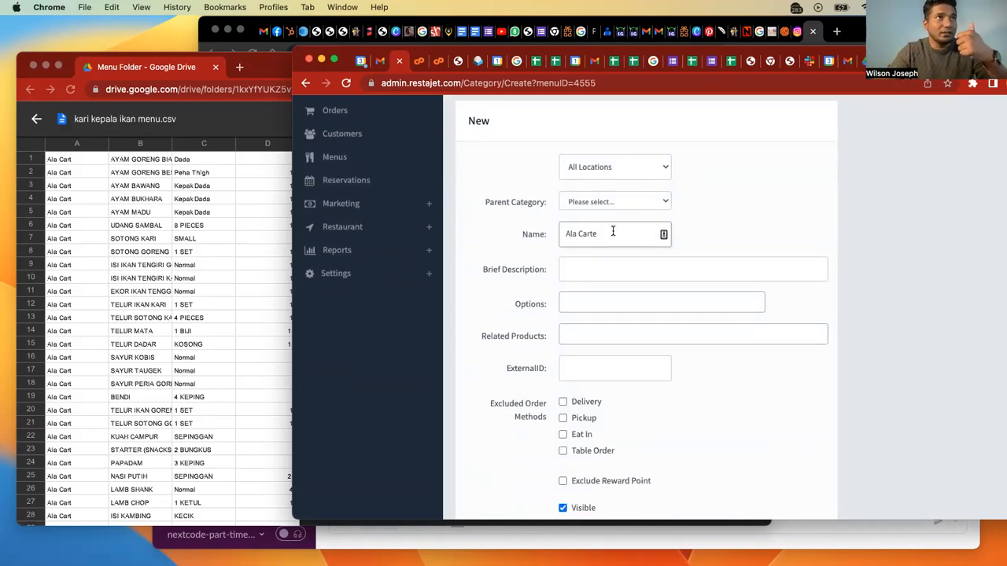
pyautogui.click(592, 269)
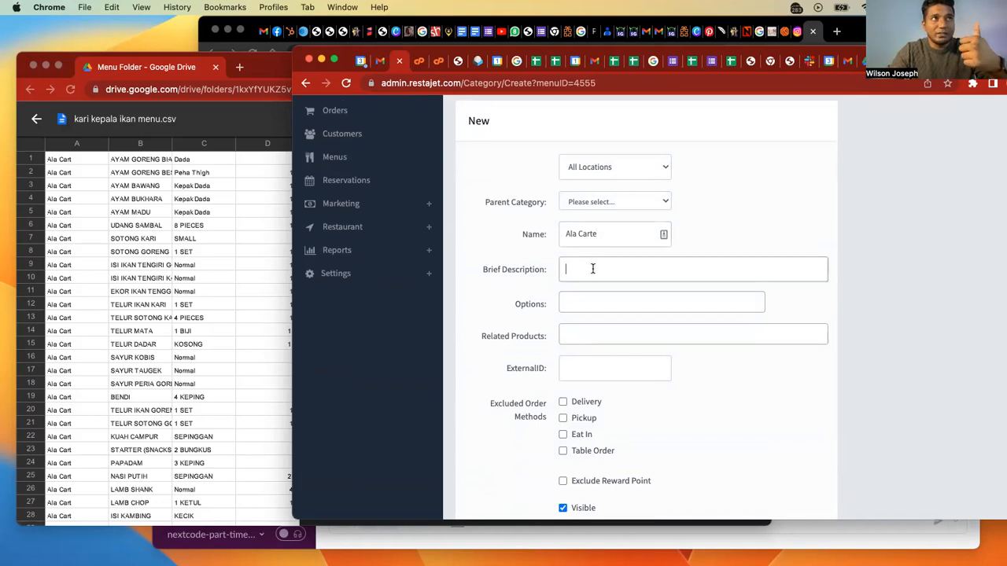
pyautogui.scroll(-4, 604, 336)
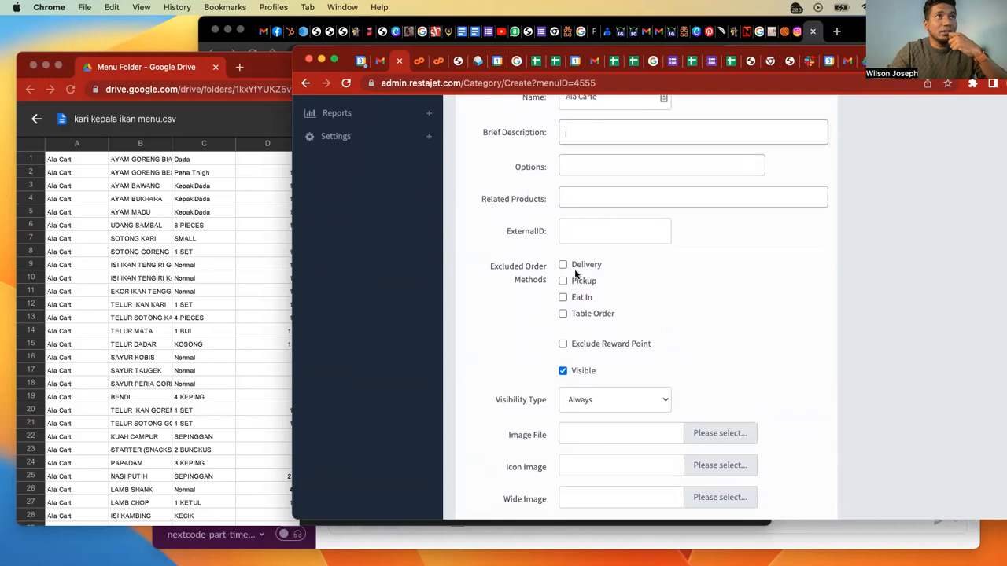
pyautogui.scroll(-1, 621, 318)
pyautogui.scroll(-2, 622, 319)
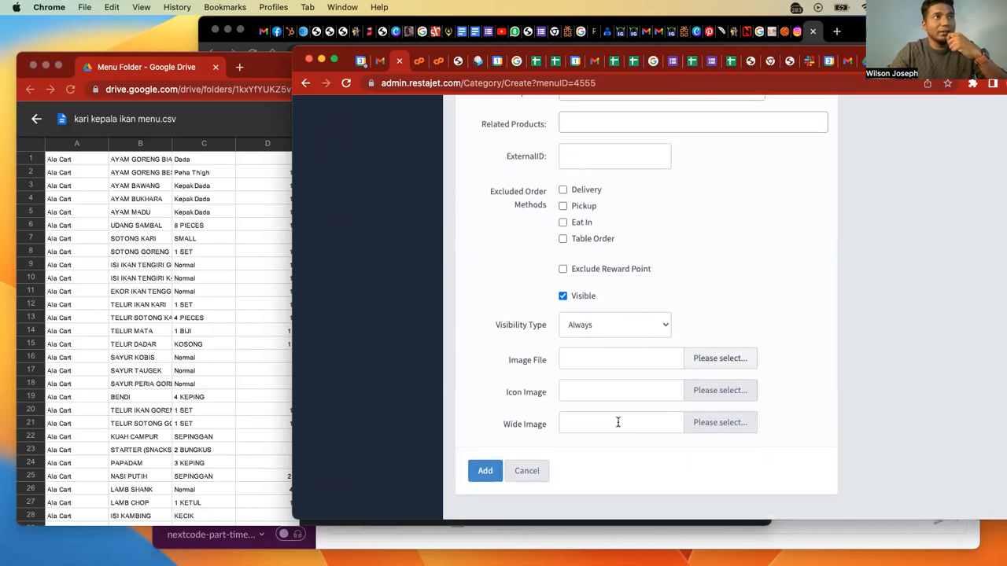
pyautogui.click(483, 473)
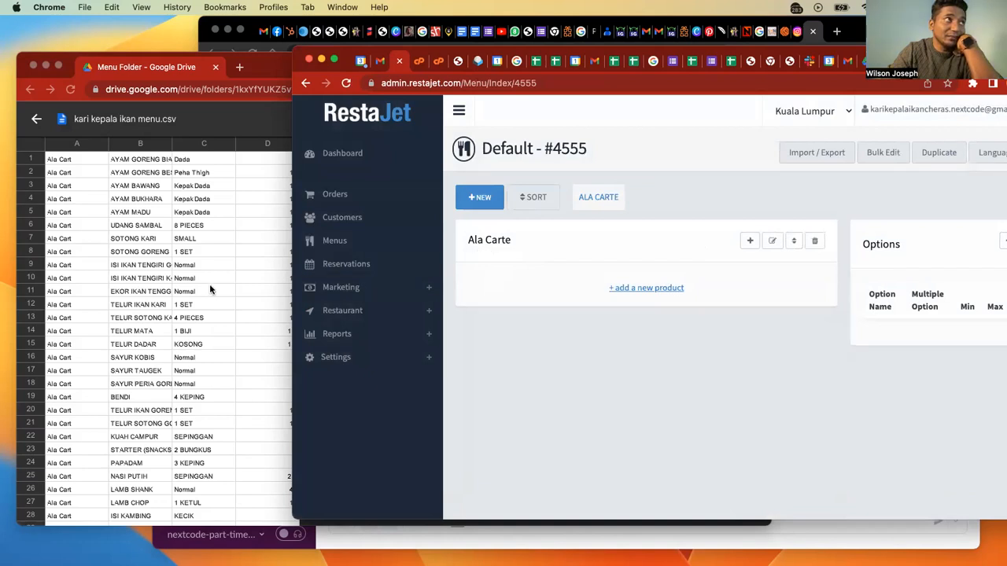
# Examine the category, item name and portion columns of kari kepala ikan menu.csv in the Google Drive preview at a larger zoom.
pyautogui.click(176, 268)
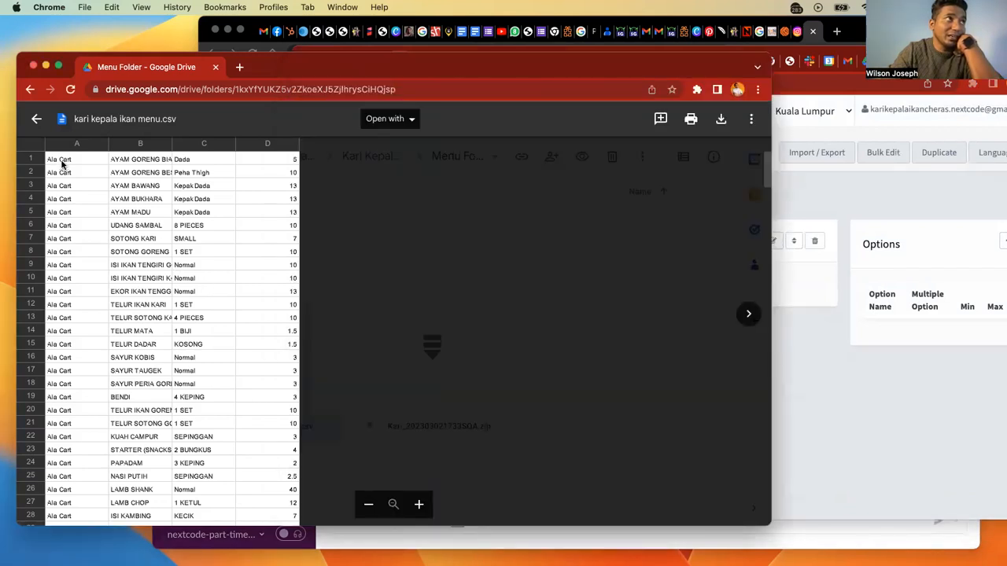
pyautogui.click(831, 376)
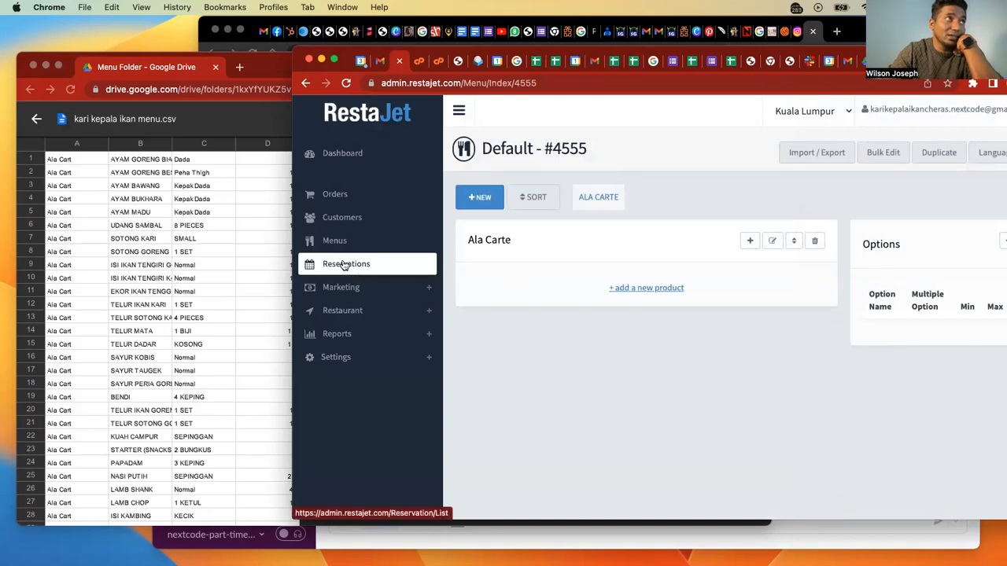
pyautogui.click(181, 144)
pyautogui.click(171, 144)
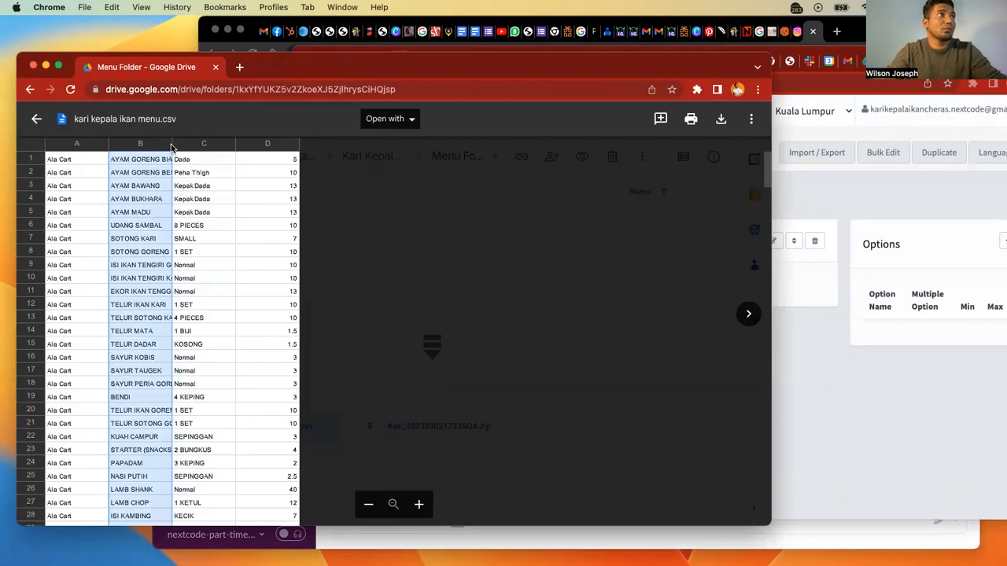
pyautogui.moveTo(176, 147); pyautogui.dragTo(252, 162)
pyautogui.click(201, 146)
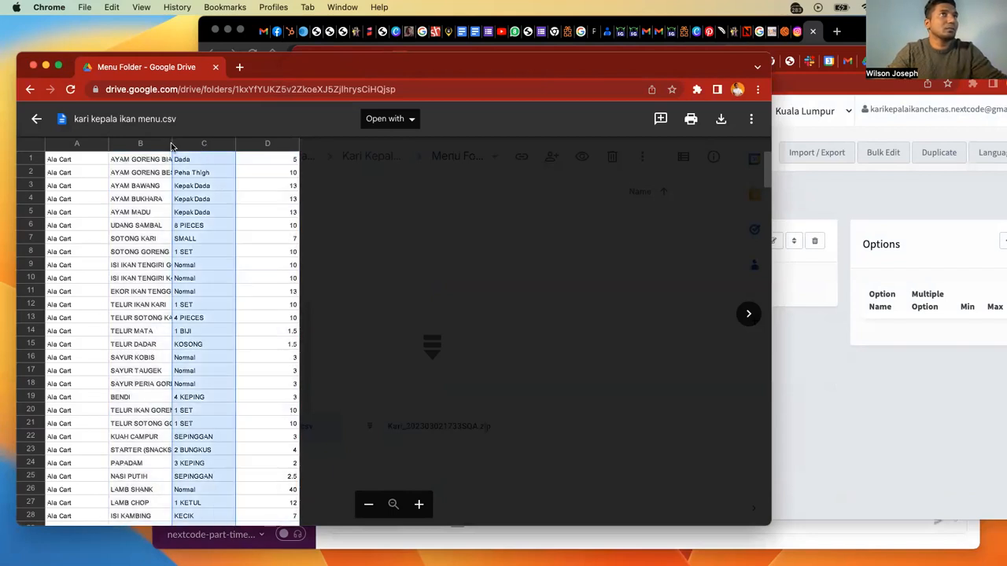
pyautogui.click(419, 504)
pyautogui.click(418, 504)
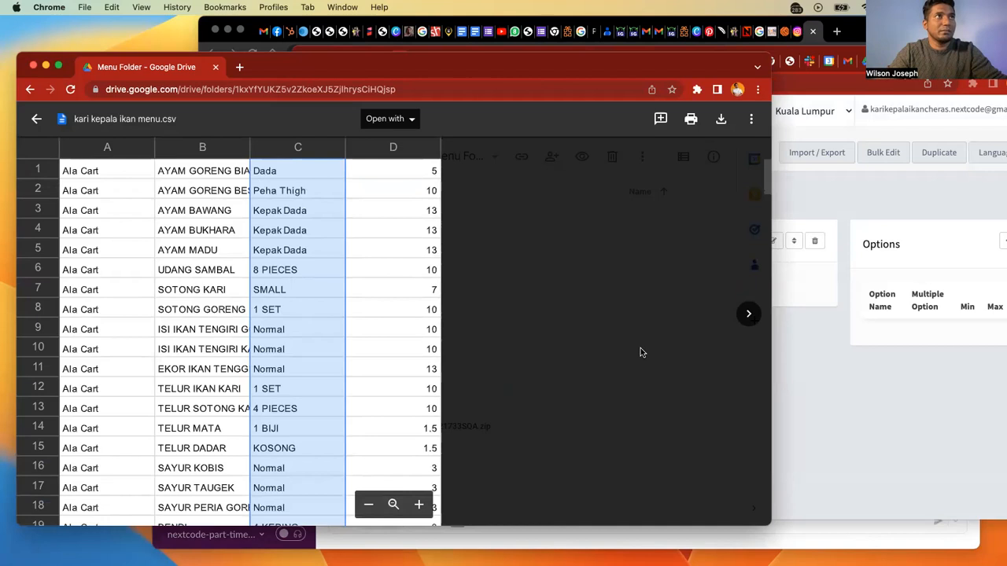
# Start a new product named Ayam Goreng Biasa in RestaJet's Ala Carte category, and narrow the window so the CSV's price column is readable.
pyautogui.click(882, 463)
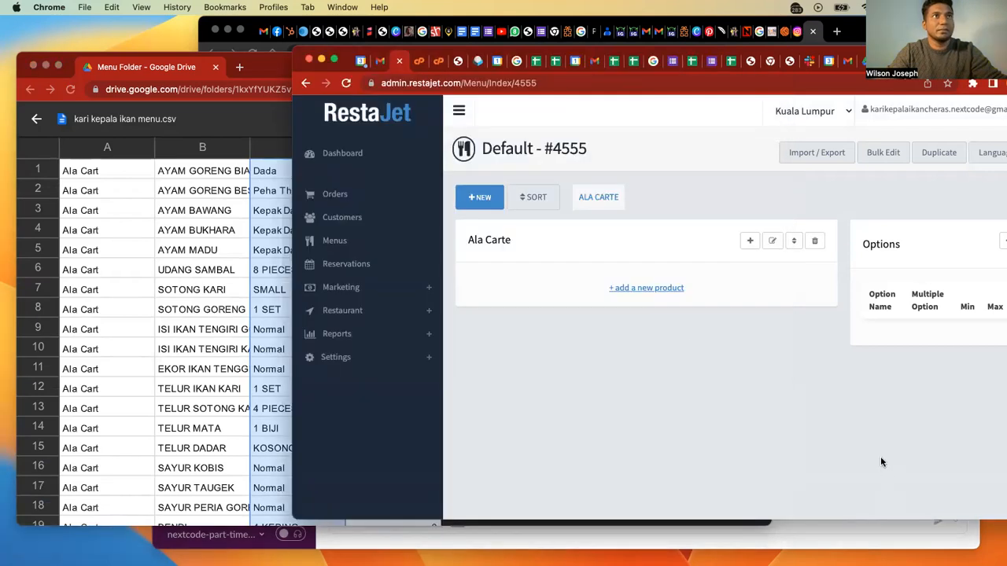
pyautogui.click(650, 289)
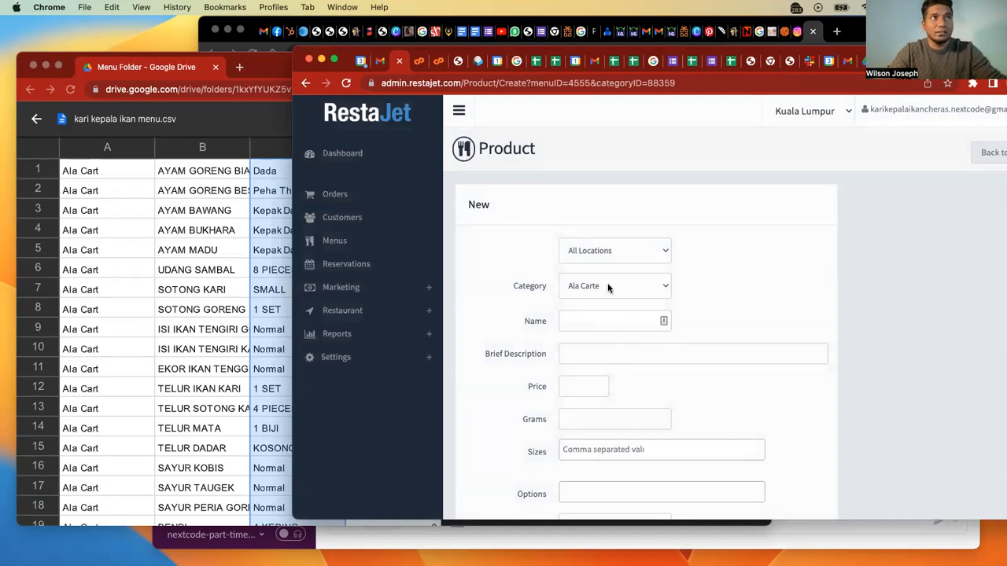
pyautogui.click(595, 316)
pyautogui.write('Ayam Goreng Biasa')
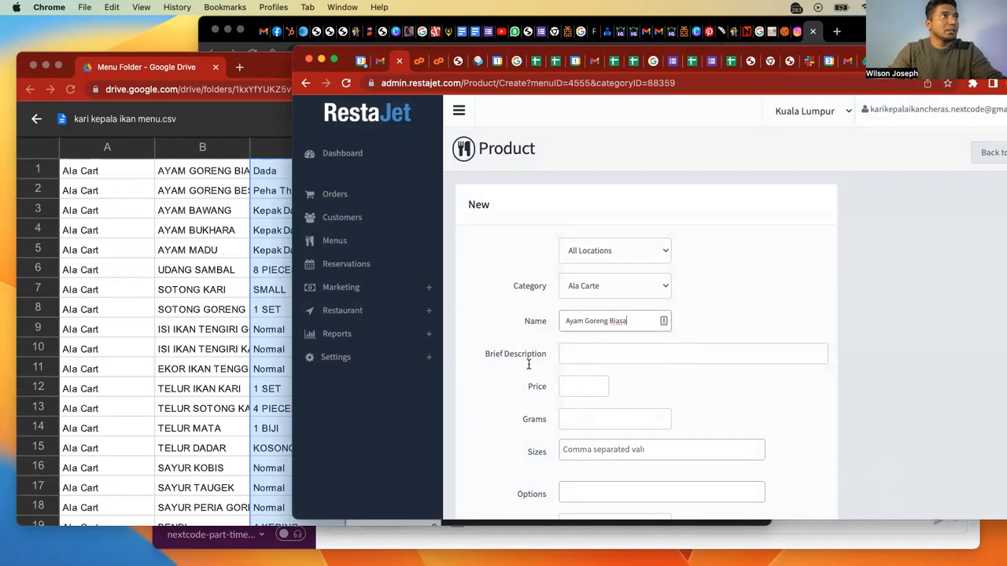
pyautogui.click(457, 114)
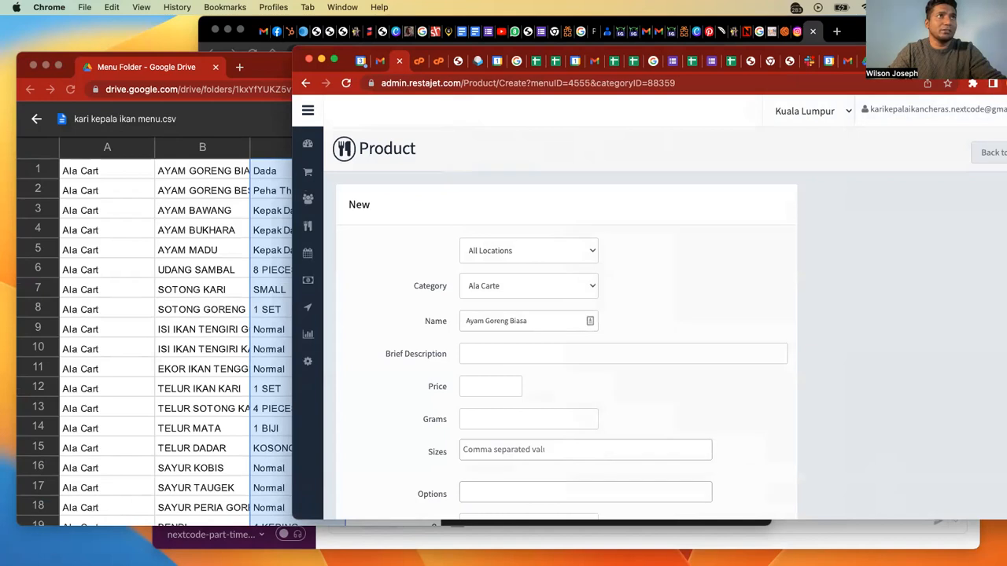
pyautogui.moveTo(296, 107); pyautogui.dragTo(469, 108)
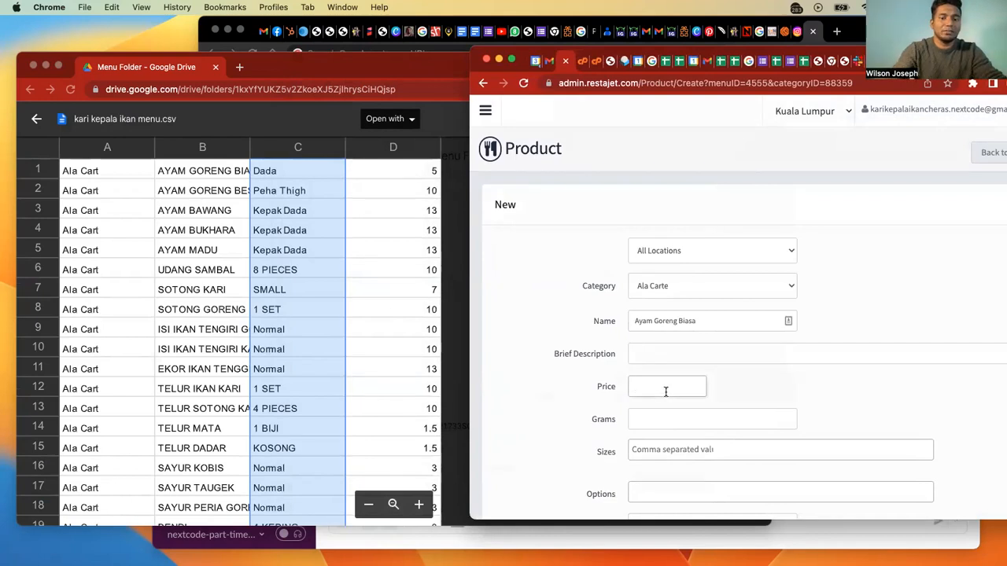
# Set the Ayam Goreng Biasa price to 5 and add the product with the remaining settings at their defaults.
pyautogui.scroll(-5, 707, 389)
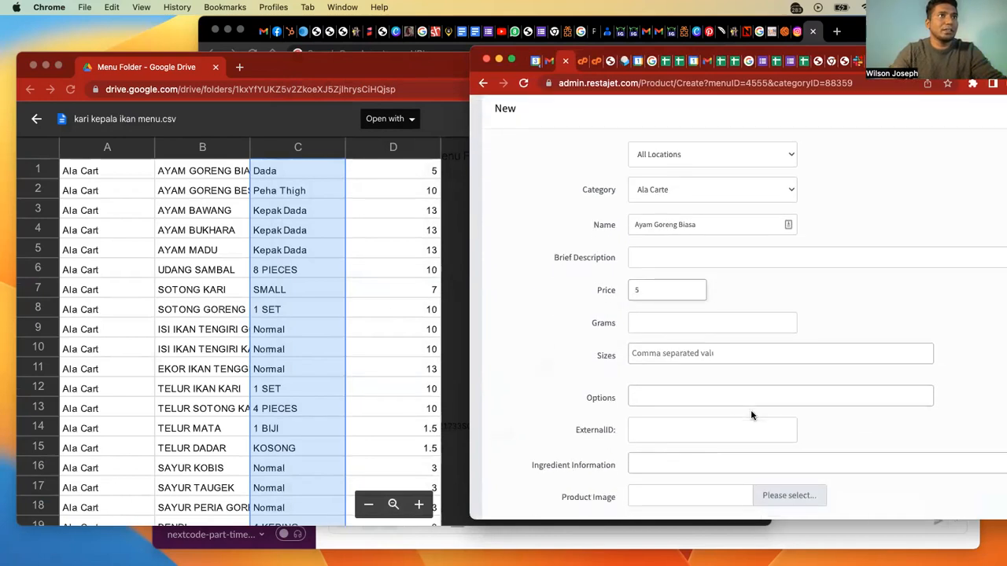
pyautogui.scroll(-2, 724, 400)
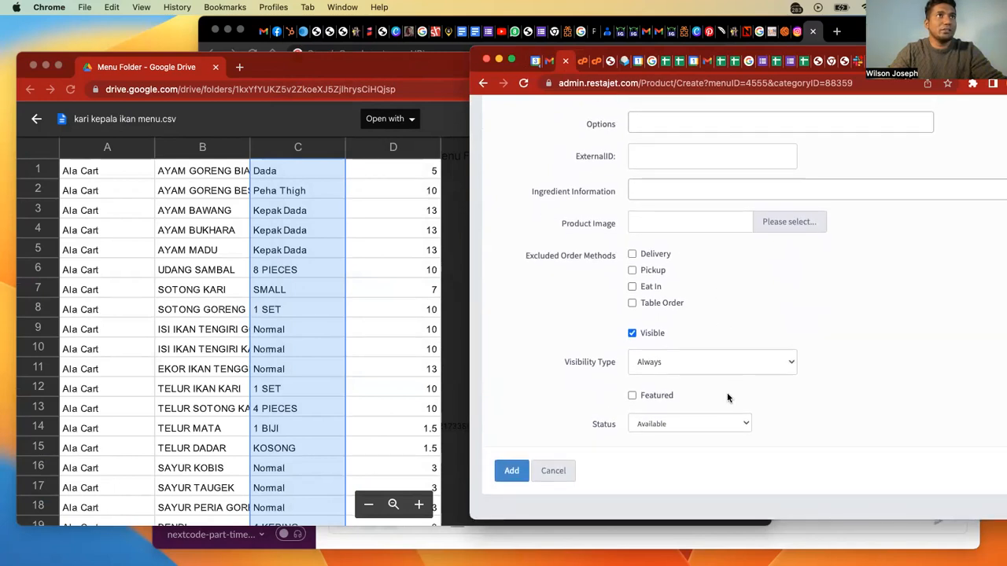
pyautogui.click(512, 470)
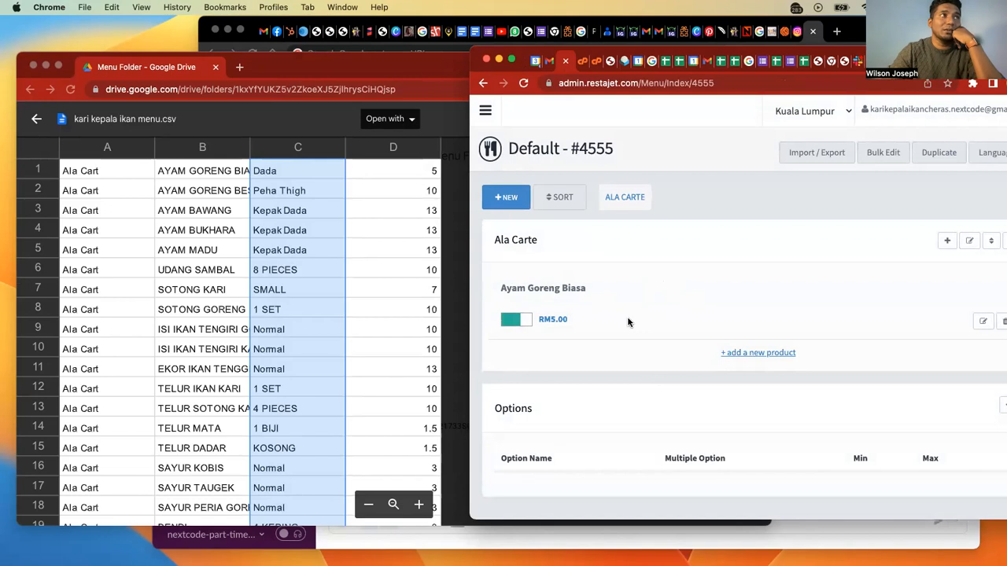
# Check the Can and Mineral rows in the menu CSV and add a top-level category named Drinks to the RestaJet menu.
pyautogui.click(248, 399)
pyautogui.click(162, 404)
pyautogui.scroll(-5, 160, 401)
pyautogui.scroll(-15, 160, 401)
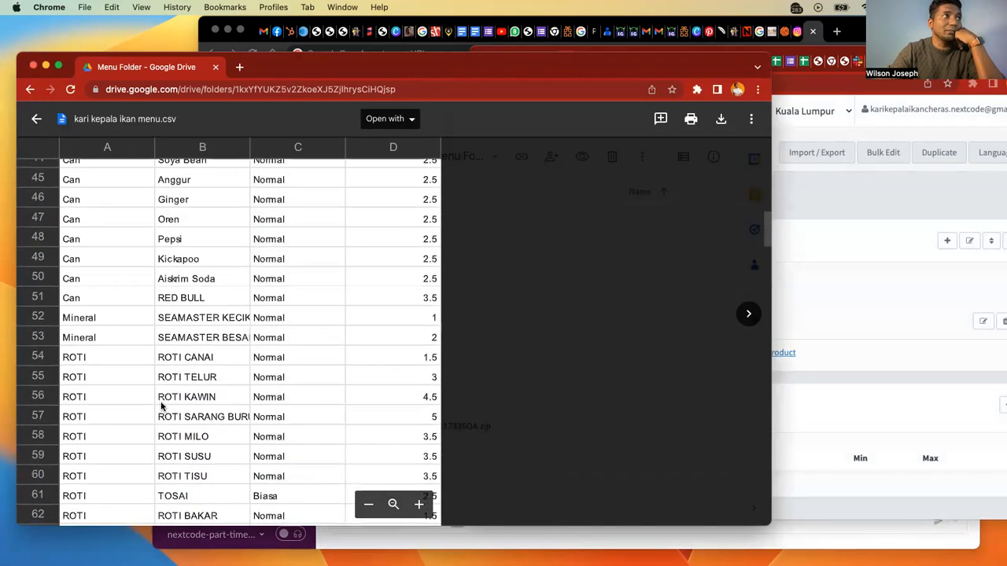
pyautogui.scroll(3, 152, 275)
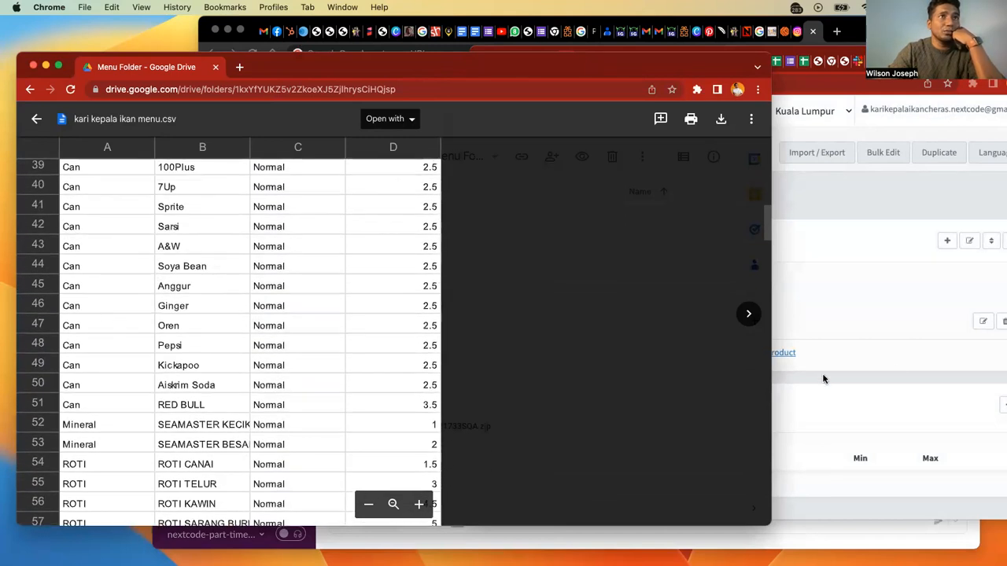
pyautogui.click(868, 381)
pyautogui.click(504, 200)
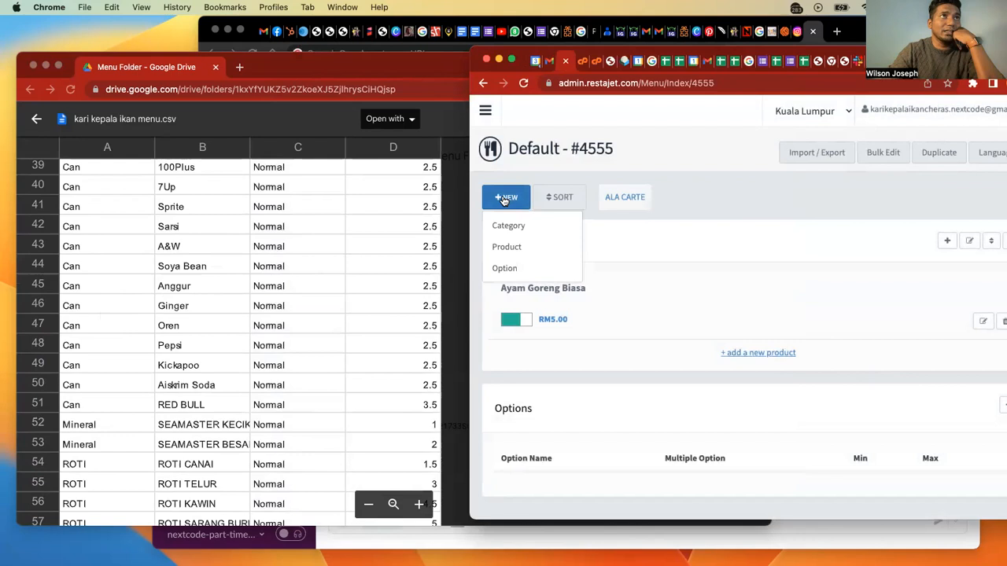
pyautogui.click(519, 227)
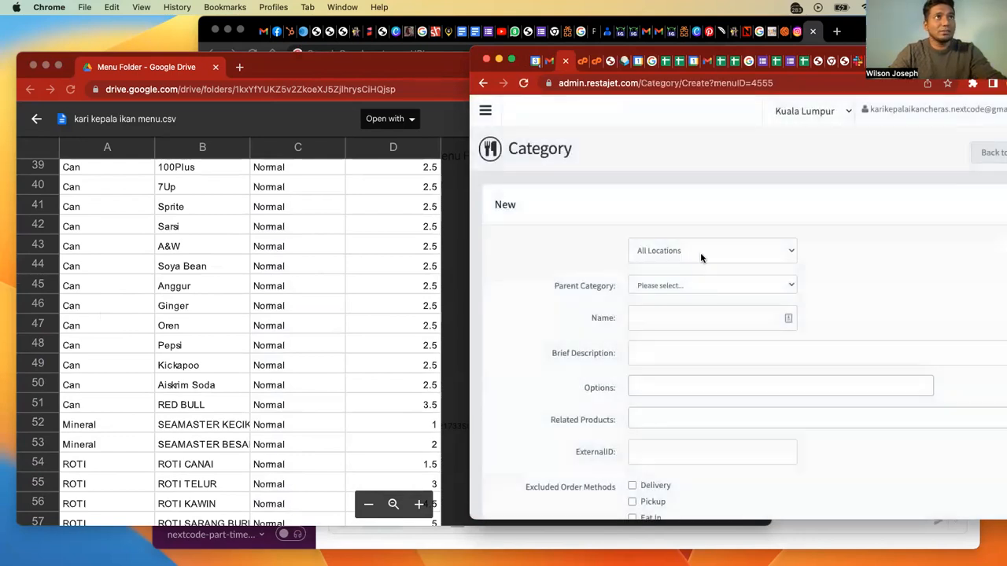
pyautogui.click(681, 288)
pyautogui.click(869, 260)
pyautogui.click(672, 313)
pyautogui.write('Drinks')
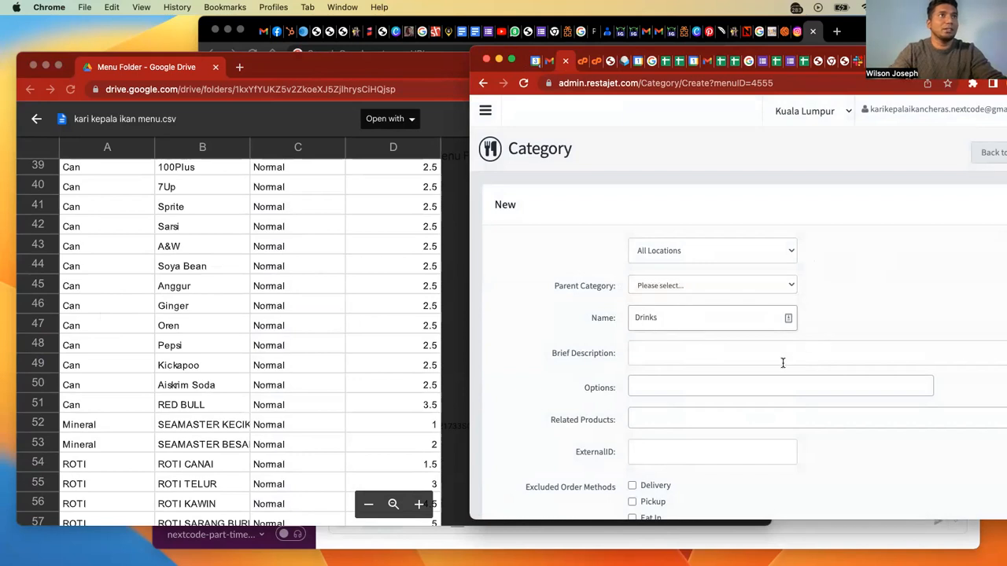
pyautogui.scroll(-5, 727, 408)
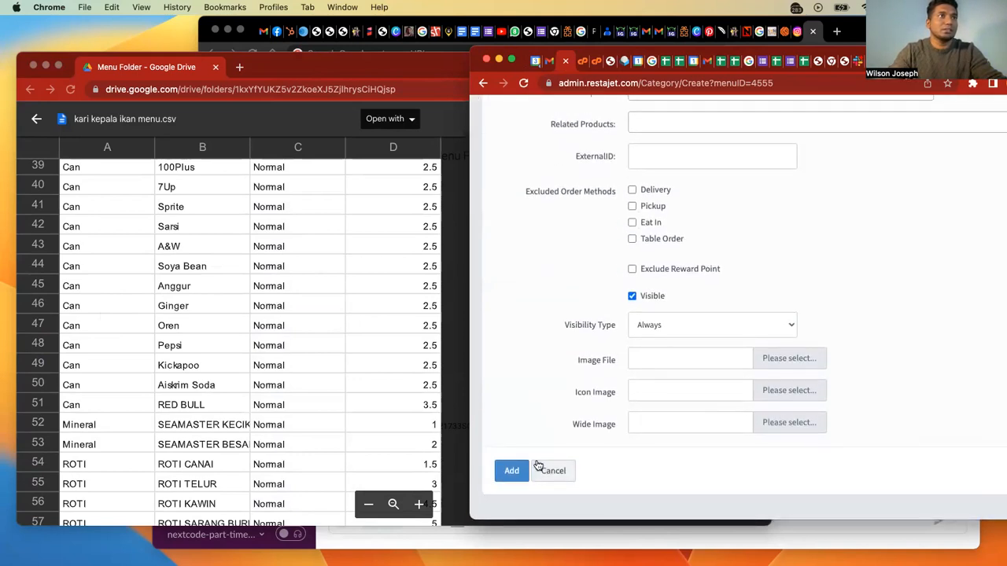
pyautogui.click(511, 470)
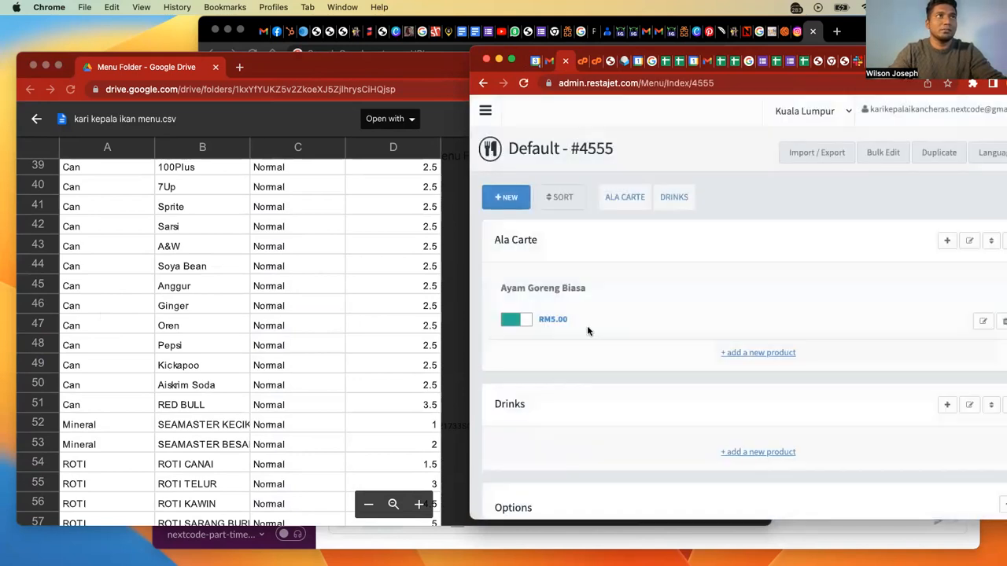
# Add a category named Can Drinks to the RestaJet menu with Drinks as its parent category, leaving the remaining settings at their defaults.
pyautogui.scroll(-3, 595, 393)
pyautogui.scroll(4, 111, 314)
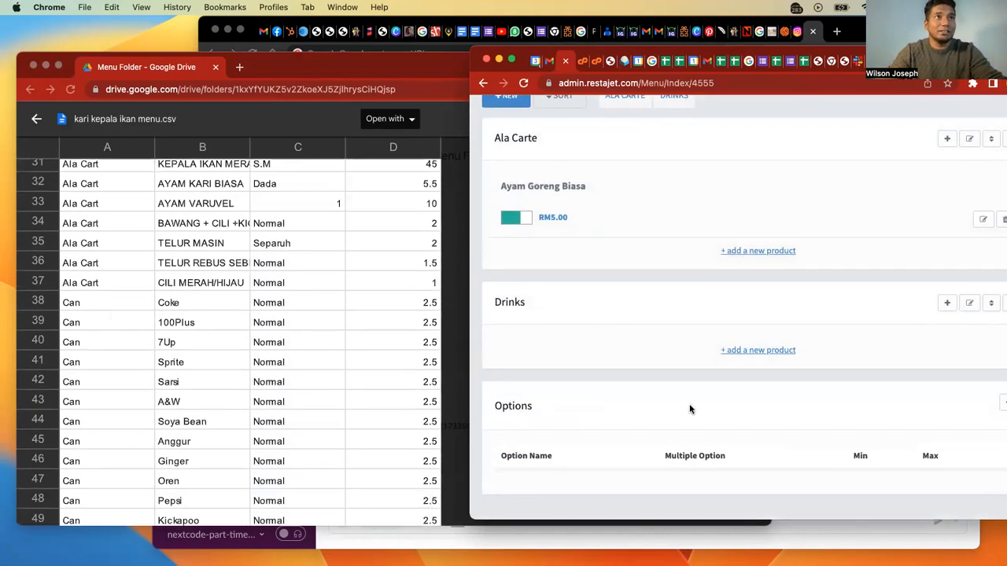
pyautogui.scroll(1, 607, 332)
pyautogui.scroll(1, 606, 332)
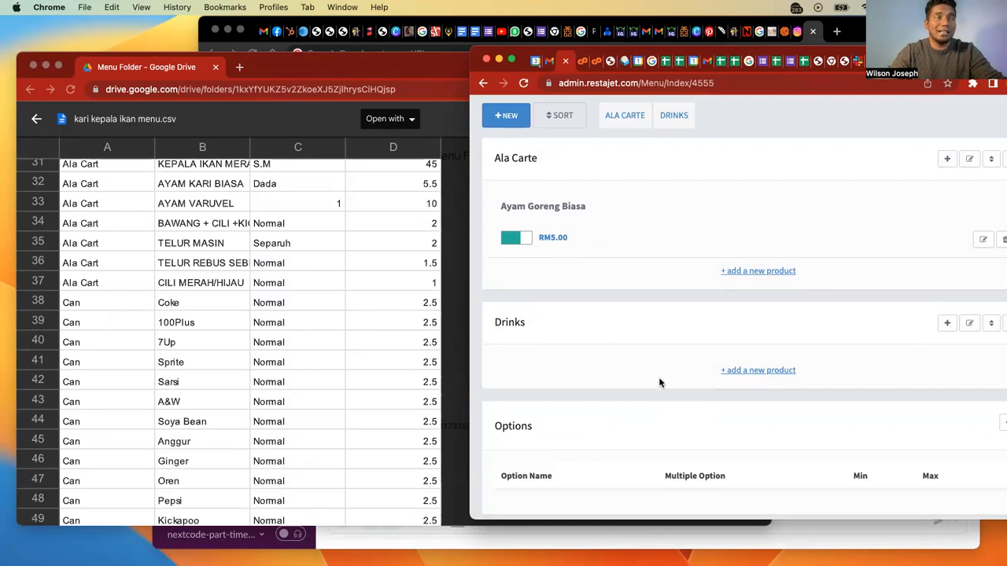
pyautogui.click(511, 118)
pyautogui.click(510, 143)
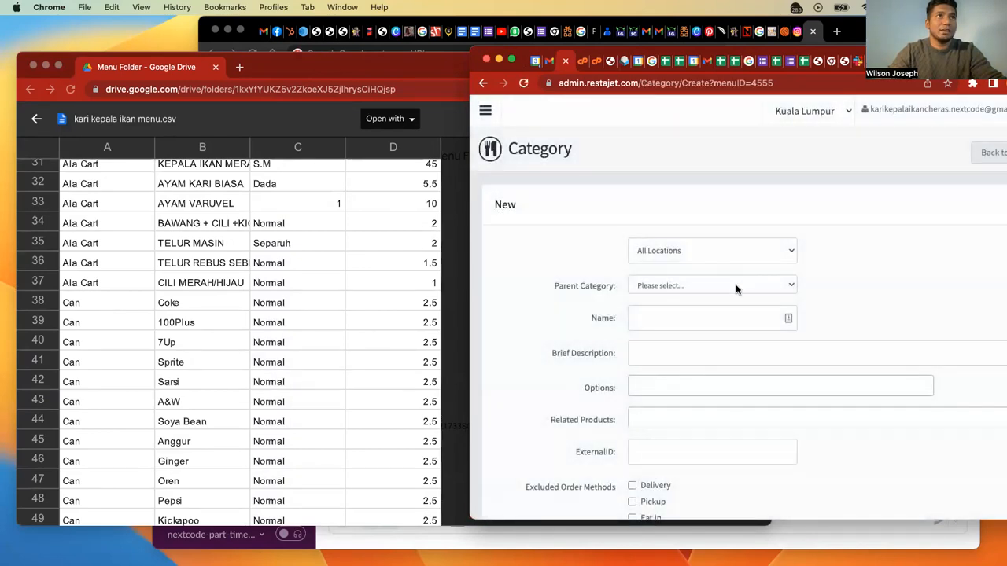
pyautogui.click(735, 284)
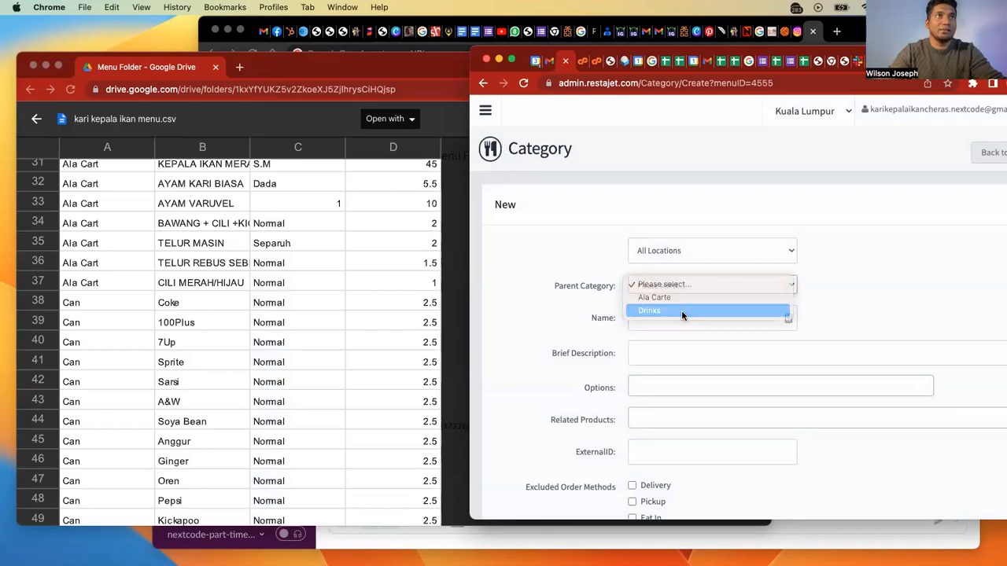
pyautogui.click(684, 311)
pyautogui.click(715, 319)
pyautogui.write('Can Drinks')
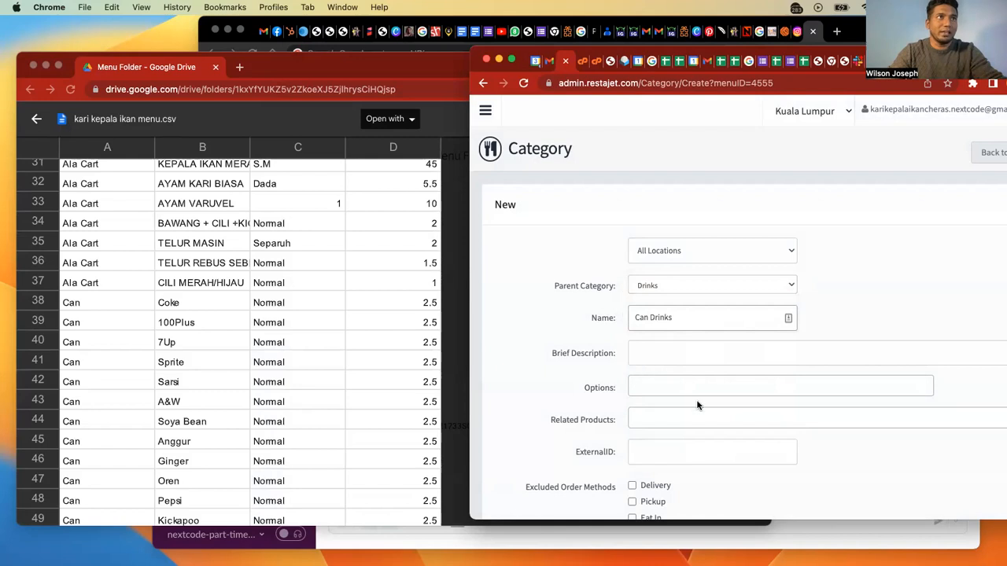
pyautogui.scroll(-3, 698, 406)
pyautogui.scroll(-7, 700, 406)
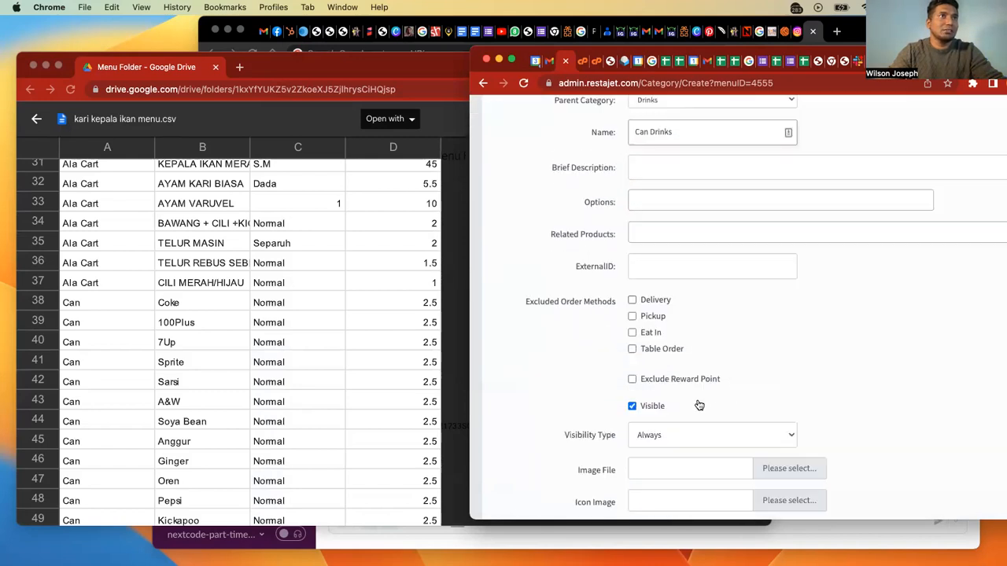
pyautogui.click(512, 473)
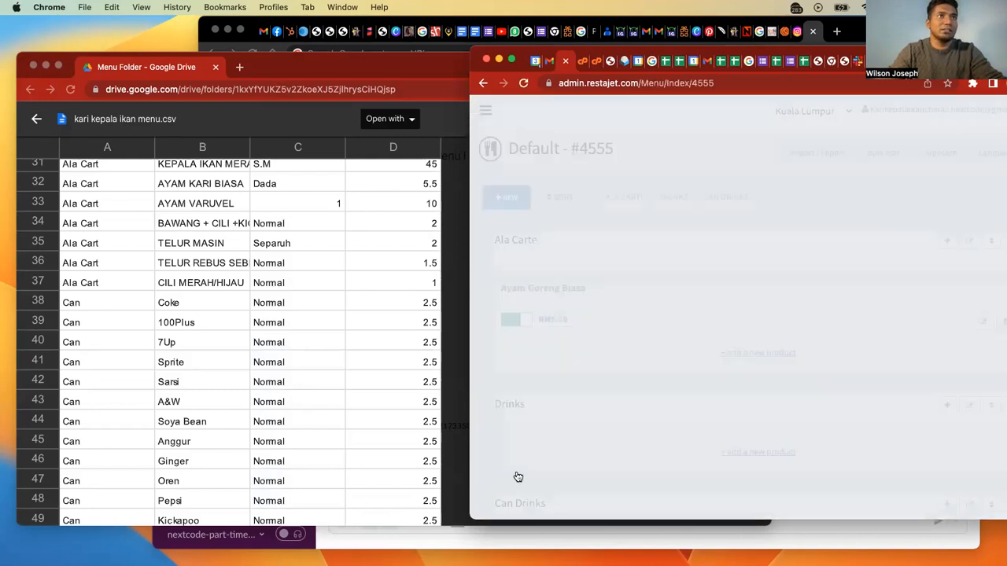
# Add a product named Coke Cola priced at 2.50 to the Can Drinks category, leaving the remaining settings at their defaults.
pyautogui.scroll(-4, 628, 336)
pyautogui.scroll(4, 628, 336)
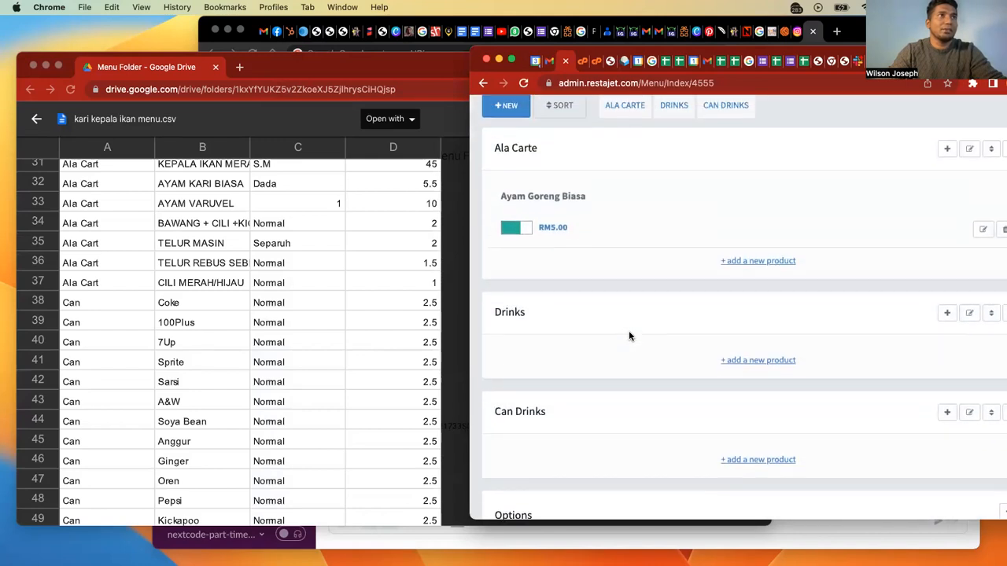
pyautogui.scroll(-4, 644, 390)
pyautogui.scroll(-1, 643, 391)
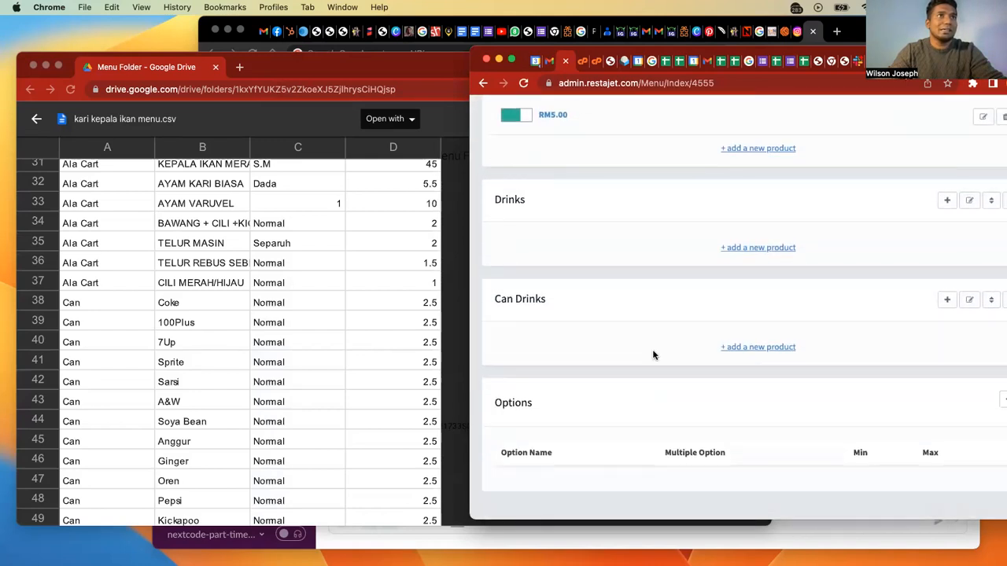
pyautogui.click(765, 355)
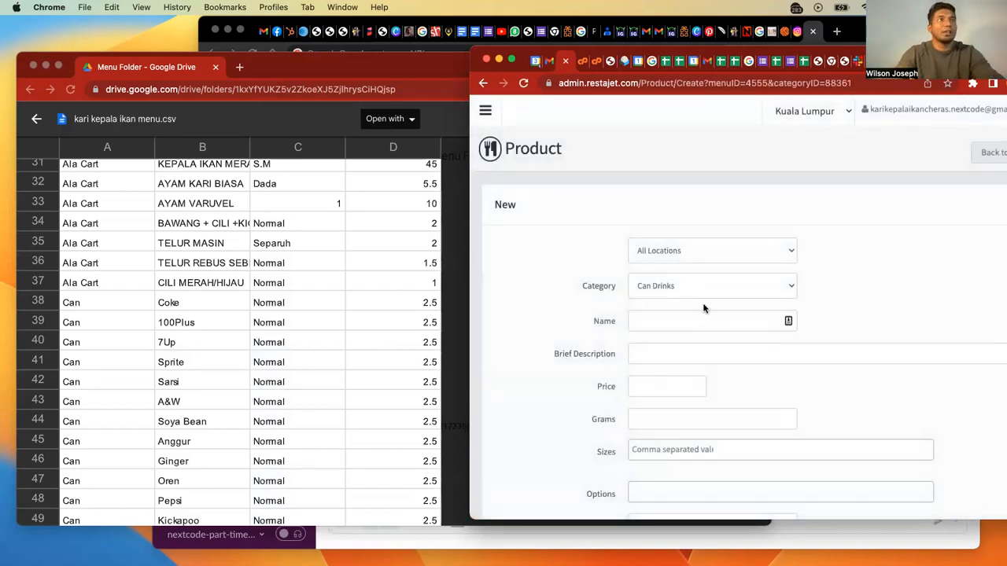
pyautogui.click(670, 320)
pyautogui.write('Coek')
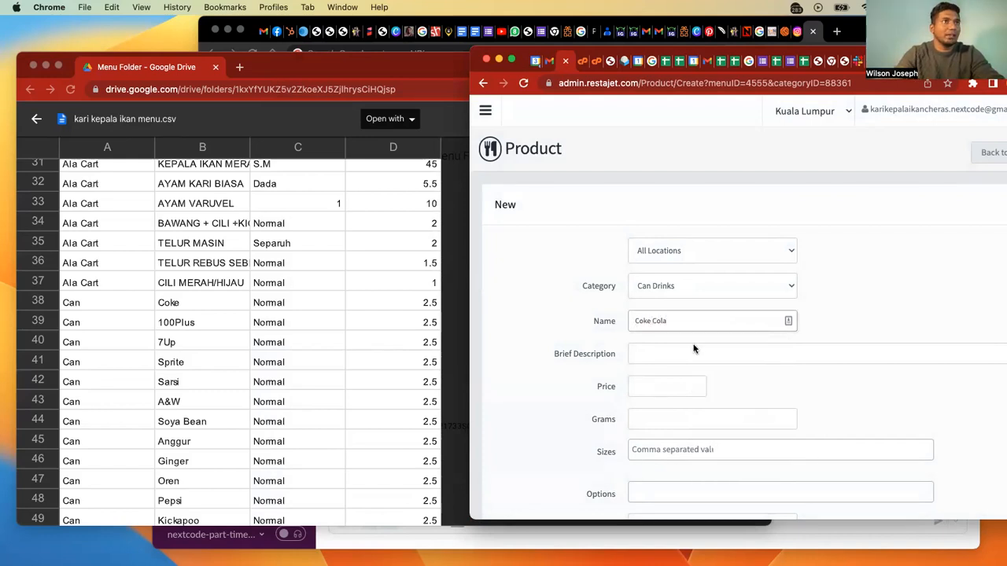
pyautogui.scroll(-2, 693, 349)
pyautogui.click(655, 305)
pyautogui.write('2.50')
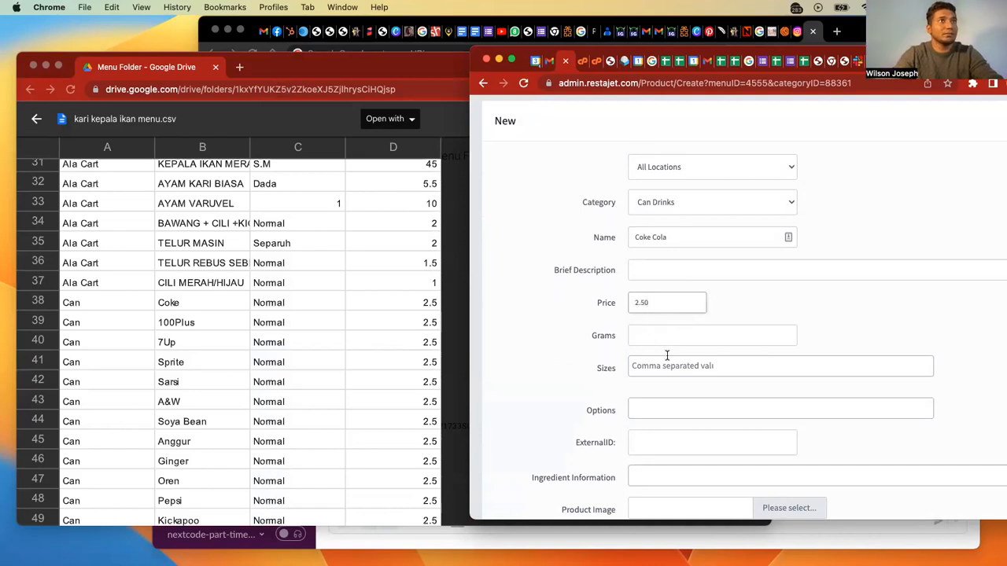
pyautogui.scroll(-7, 667, 355)
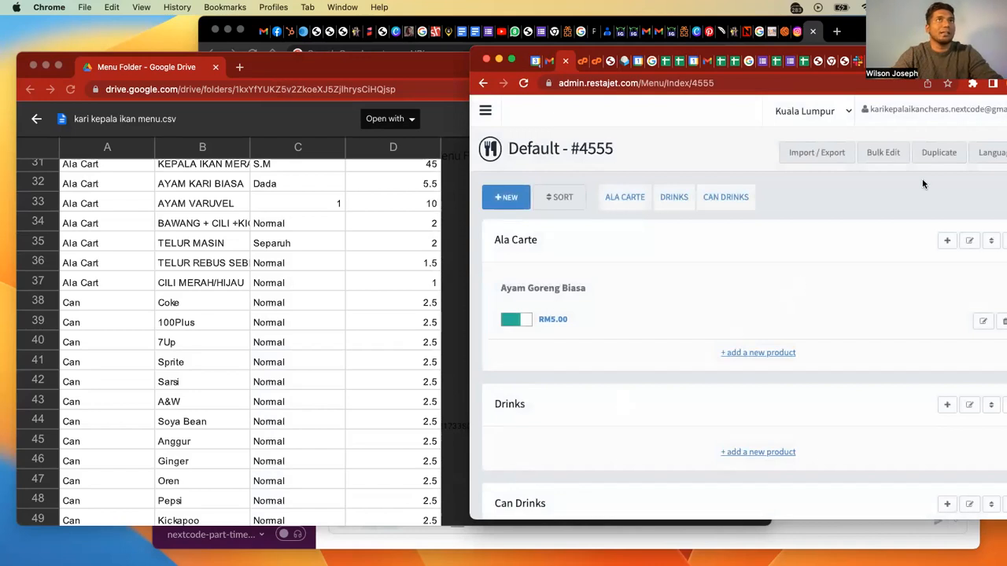
# Launch the restaurant's public website from the RestaJet dashboard and open its online order menu, dismissing the working-hours notice.
pyautogui.moveTo(998, 61); pyautogui.dragTo(737, 72)
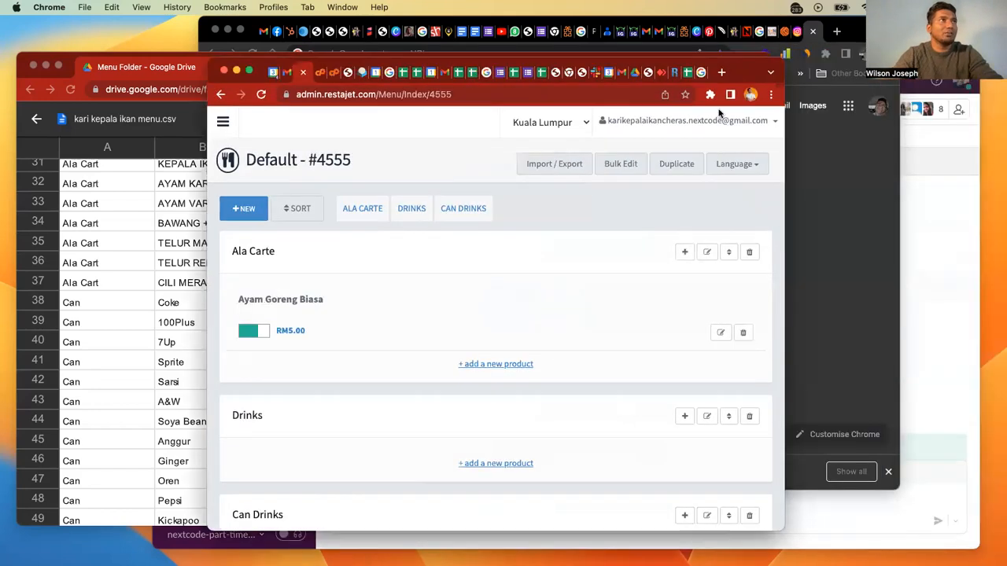
pyautogui.click(225, 123)
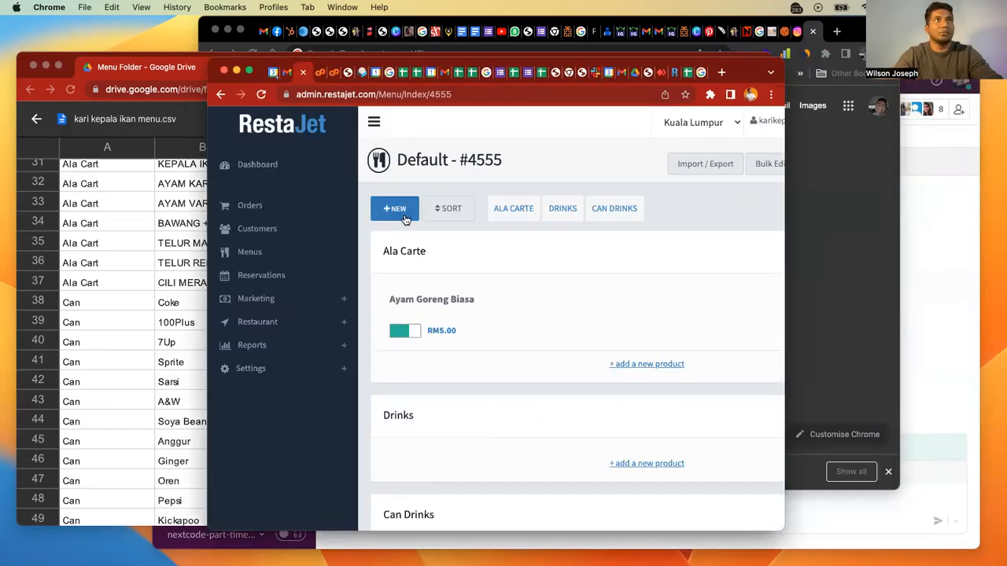
pyautogui.click(265, 172)
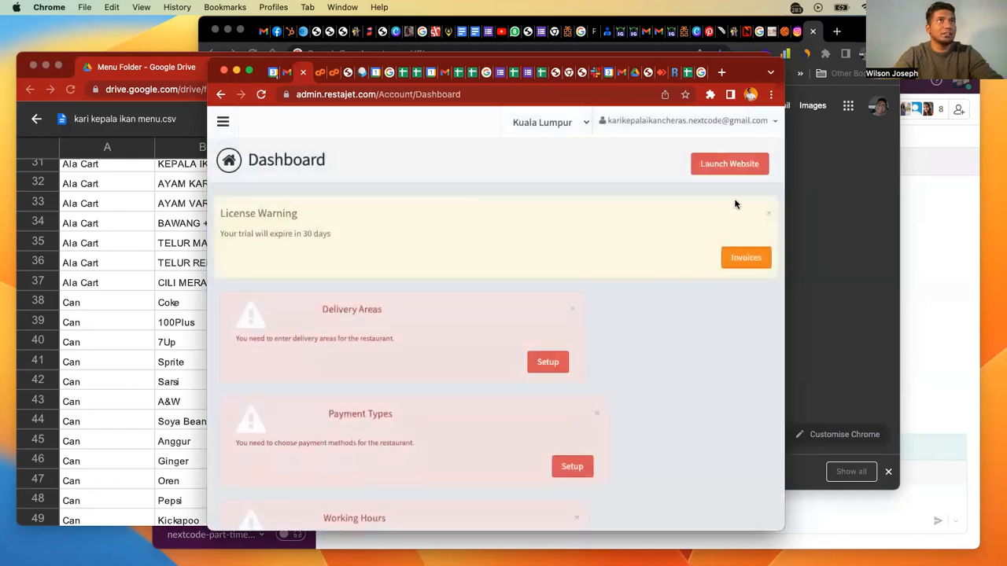
pyautogui.click(726, 166)
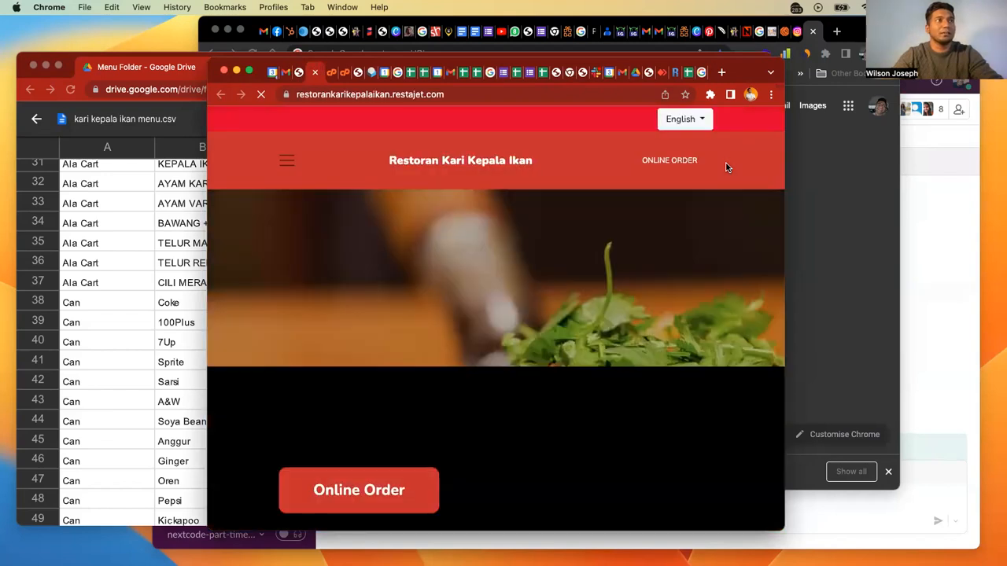
pyautogui.click(359, 491)
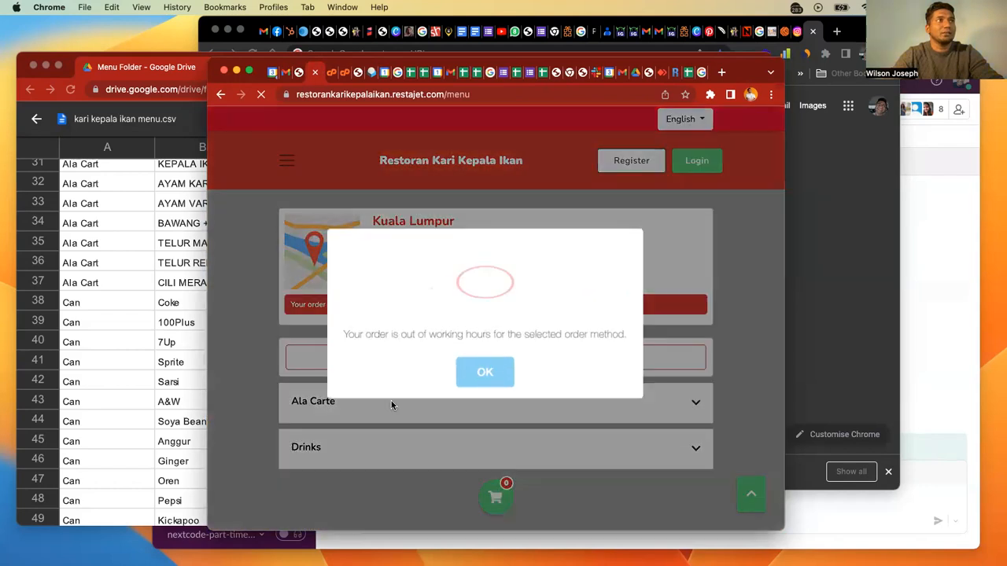
pyautogui.click(486, 375)
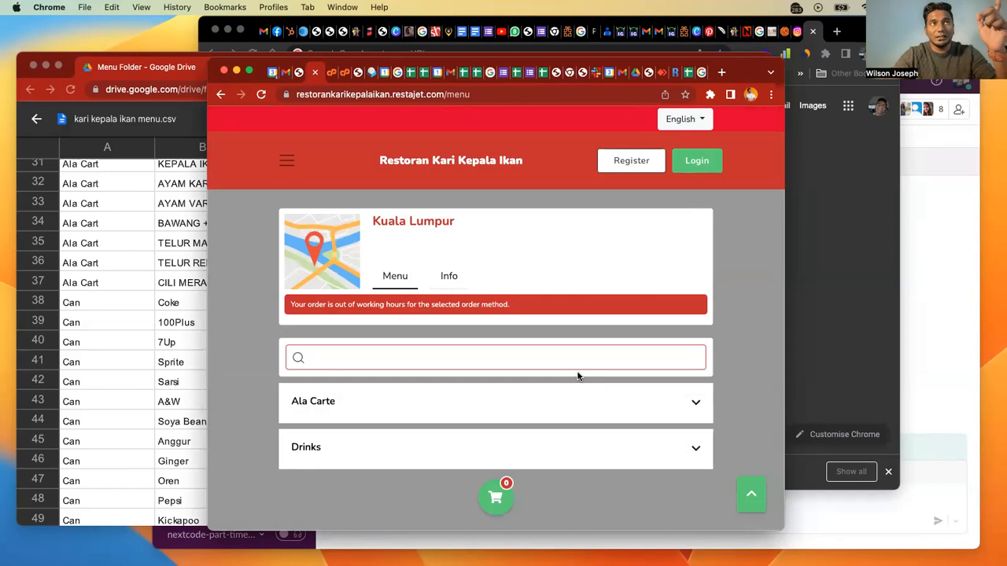
# Expand the Ala Carte and Drinks categories on the online order page and check the products and prices listed in them.
pyautogui.scroll(-2, 584, 399)
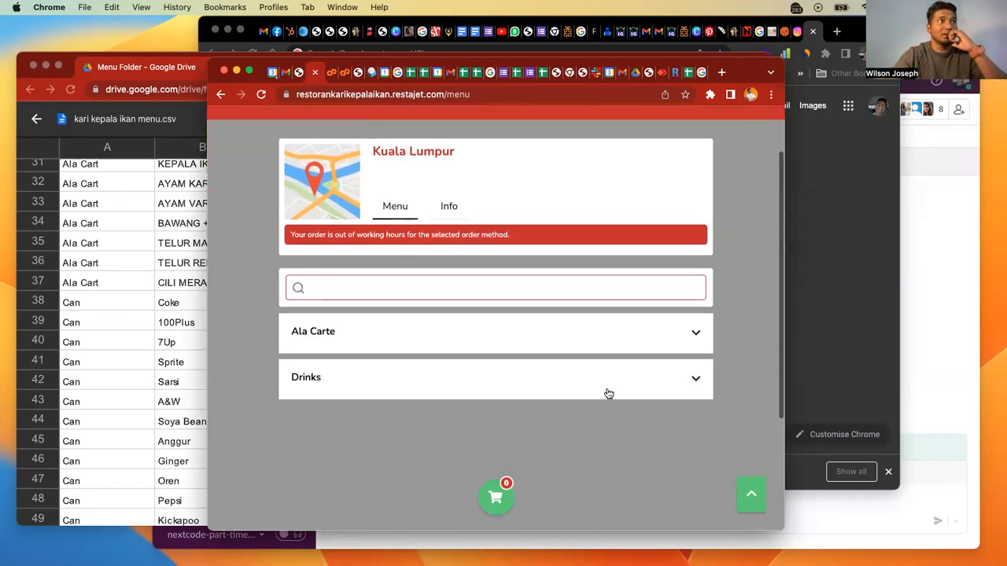
pyautogui.click(696, 337)
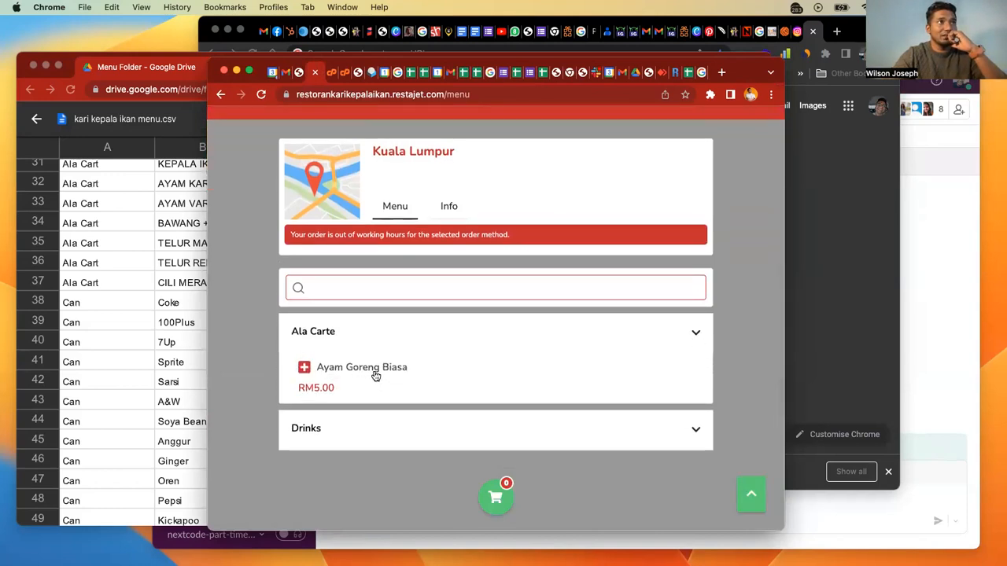
pyautogui.scroll(-1, 514, 399)
pyautogui.click(696, 385)
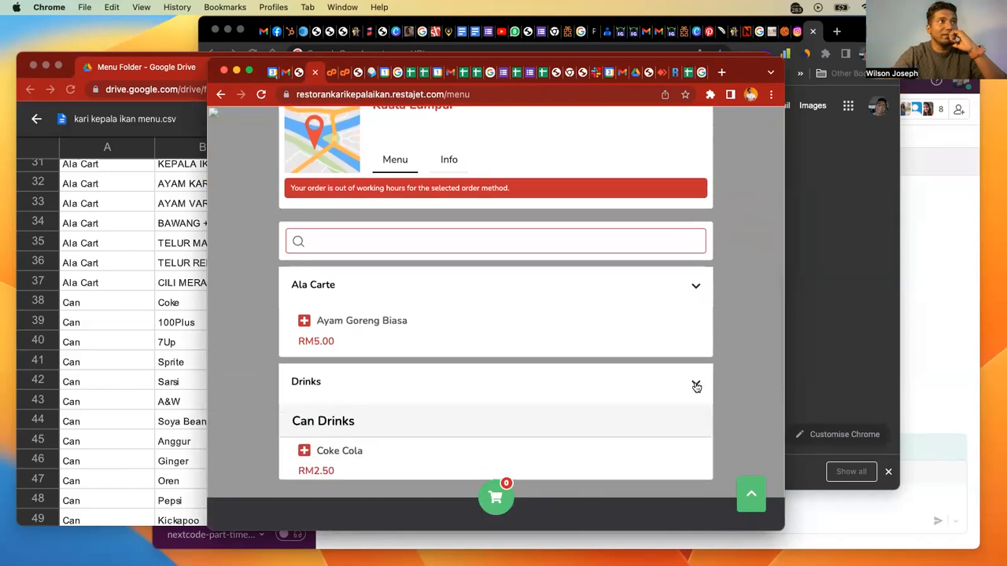
pyautogui.scroll(-2, 499, 447)
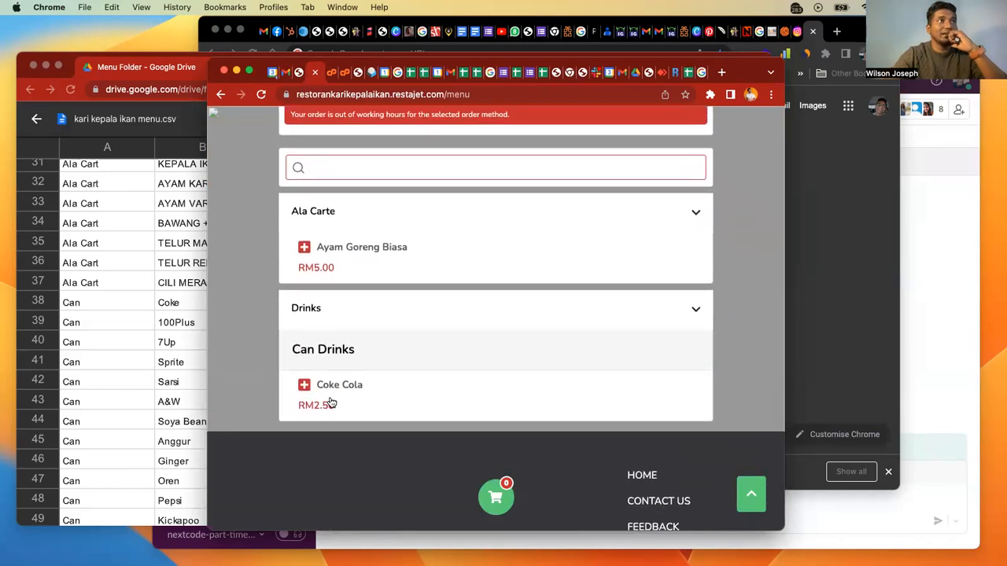
pyautogui.scroll(2, 441, 343)
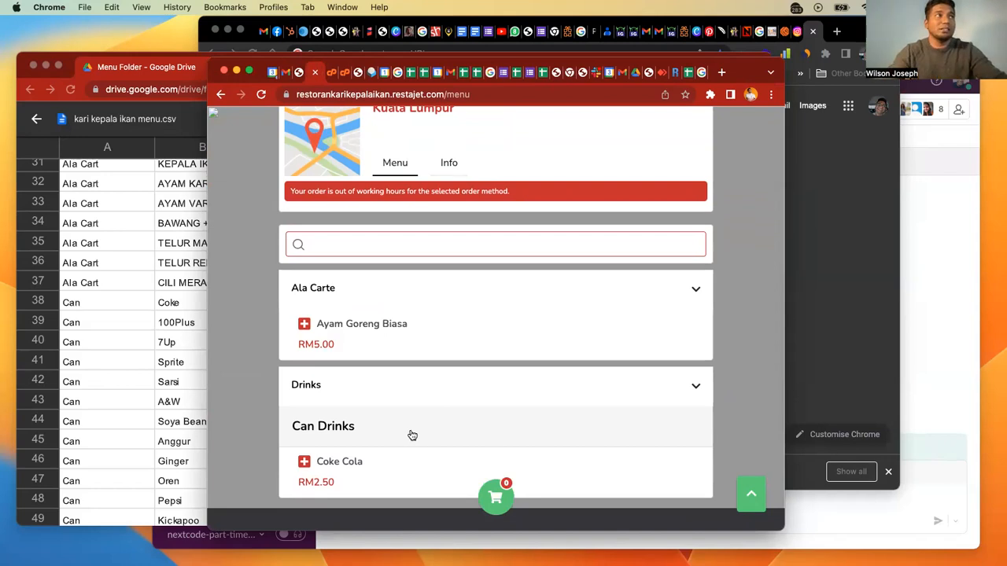
# Review the Can, Mineral, ROTI, SARAPAN PAGI and GORENG rows in kari kepala ikan menu.csv.
pyautogui.click(170, 344)
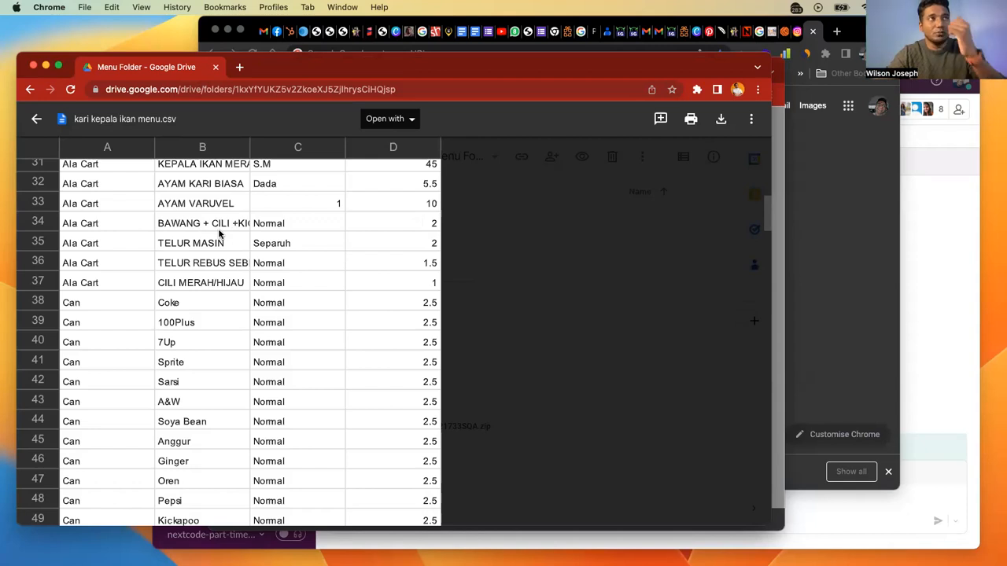
pyautogui.scroll(-5, 221, 381)
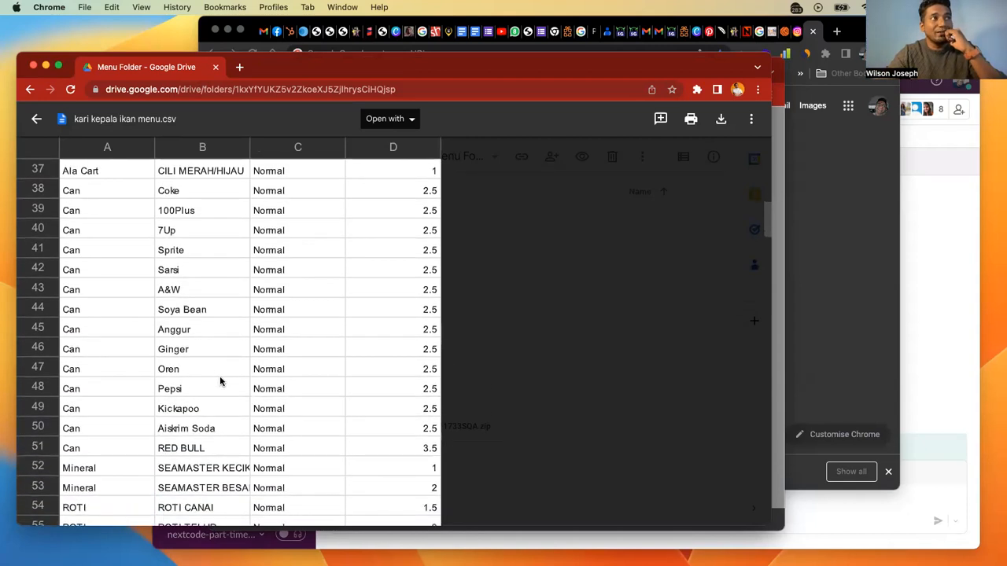
pyautogui.scroll(-3, 220, 378)
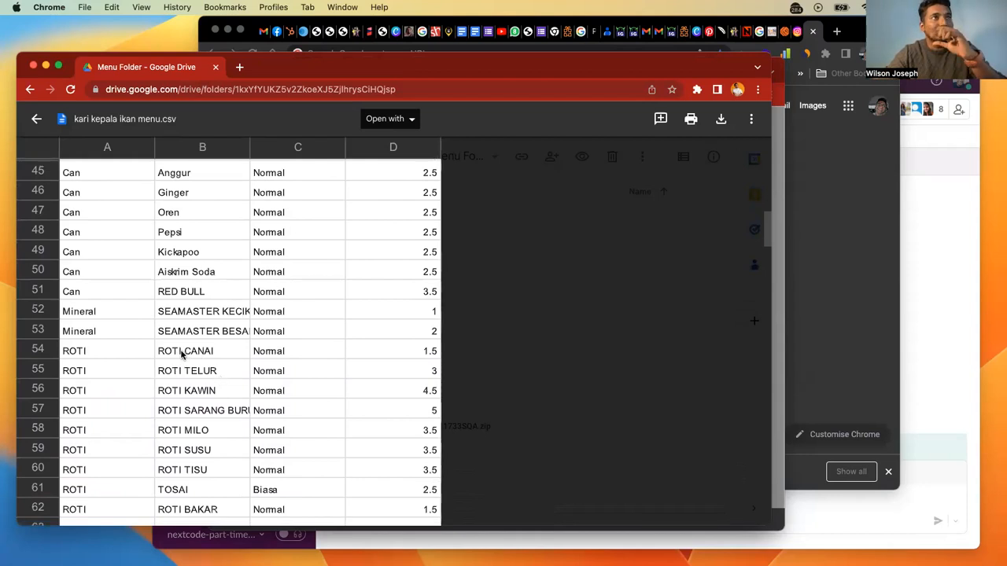
pyautogui.scroll(-3, 237, 457)
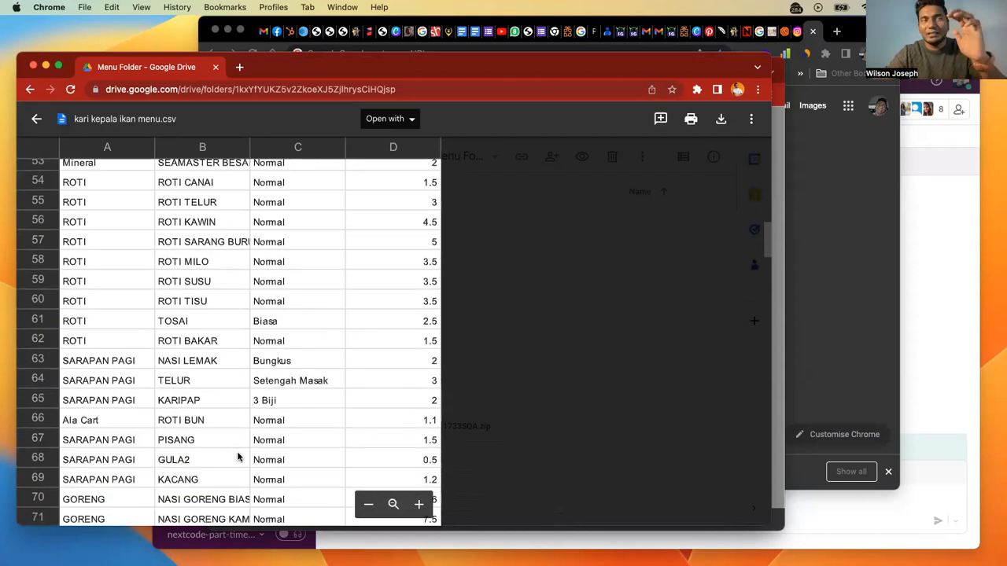
pyautogui.scroll(-4, 238, 457)
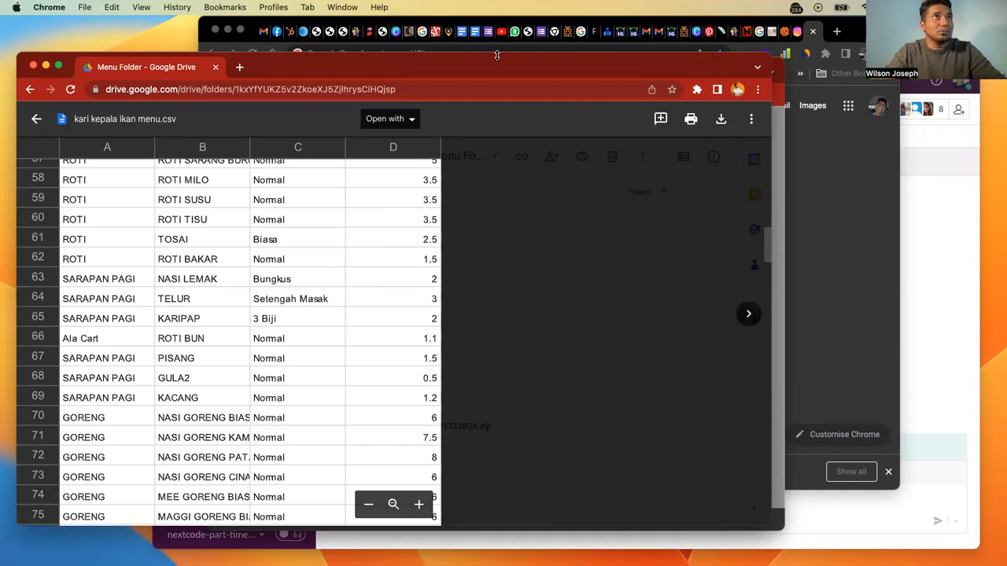
# Leave the public ordering page and reopen the default menu in the RestaJet admin site.
pyautogui.click(780, 157)
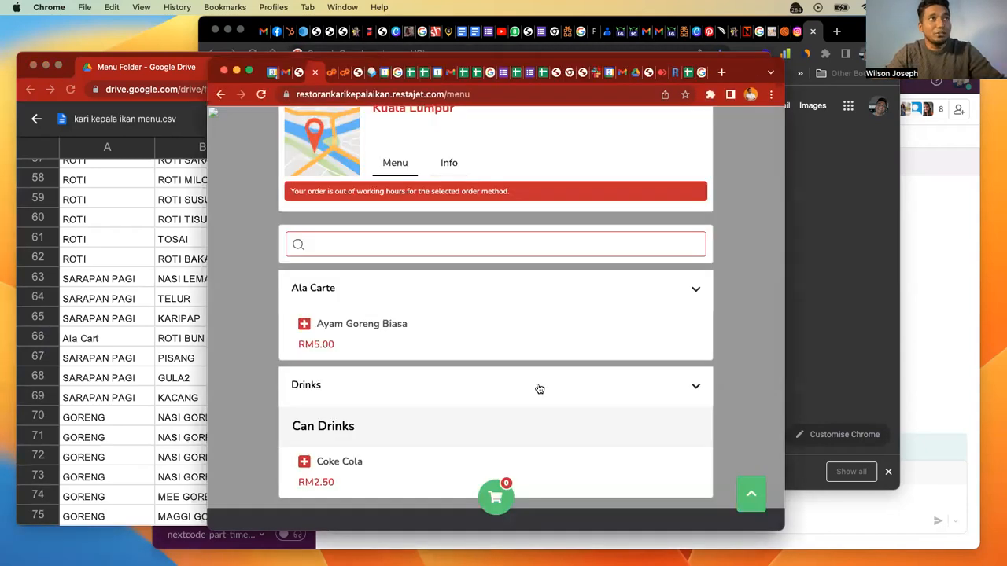
pyautogui.scroll(3, 537, 386)
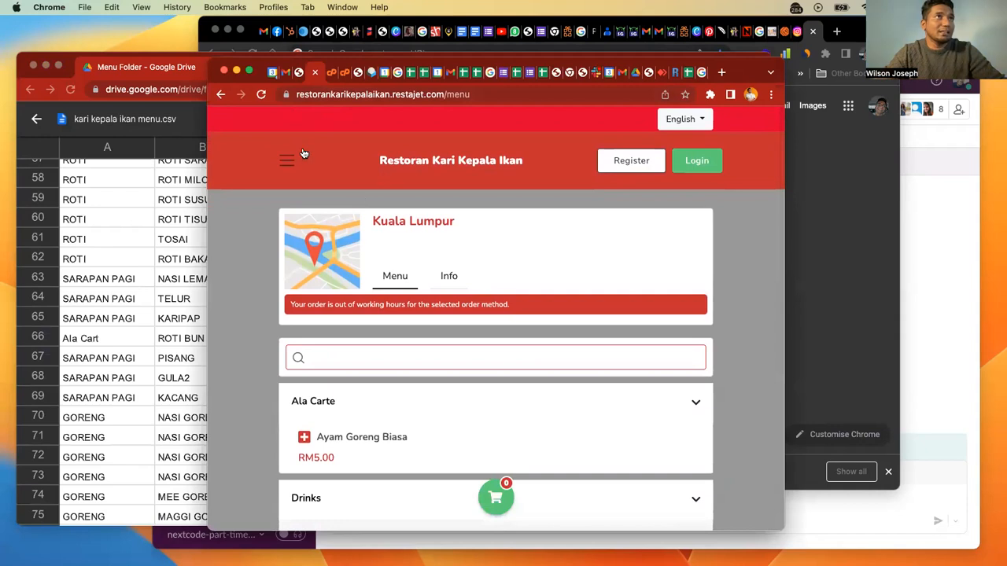
pyautogui.click(221, 95)
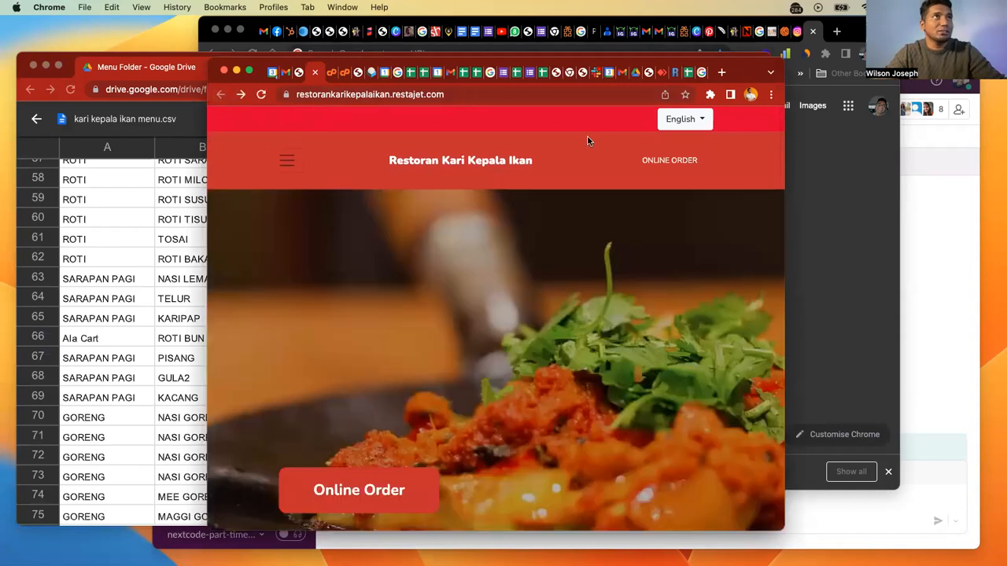
pyautogui.click(288, 73)
pyautogui.scroll(-3, 399, 311)
pyautogui.scroll(4, 399, 310)
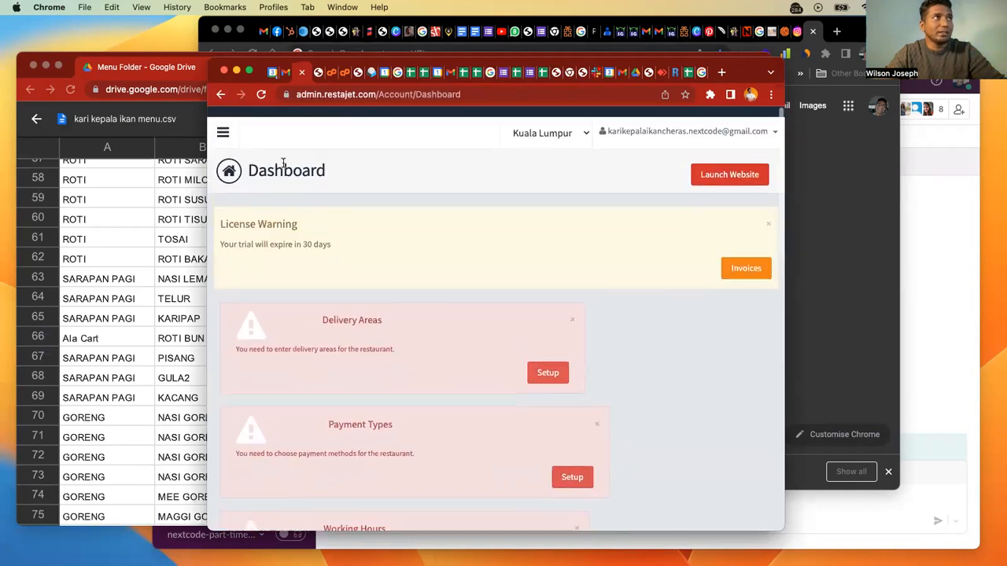
pyautogui.click(222, 122)
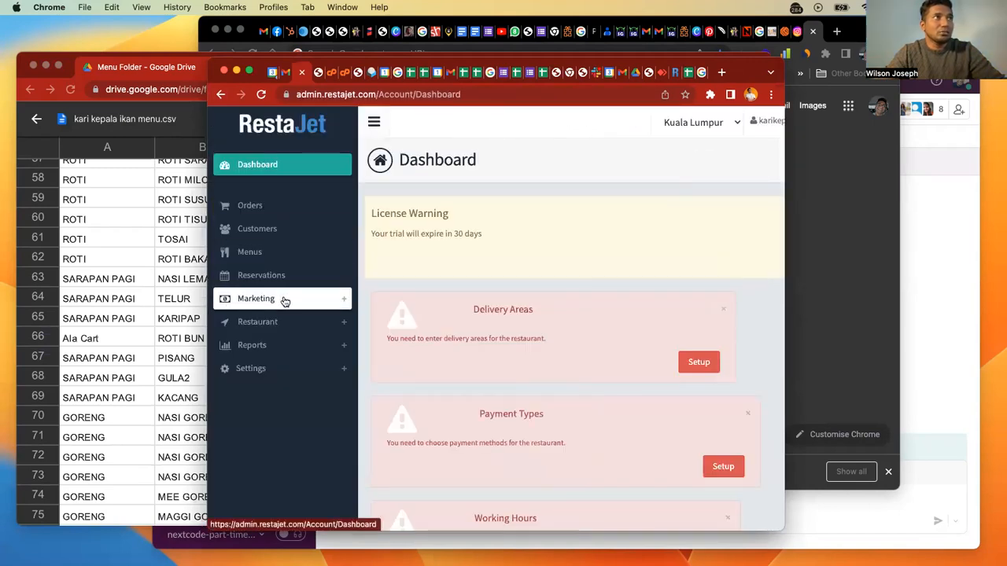
pyautogui.click(271, 256)
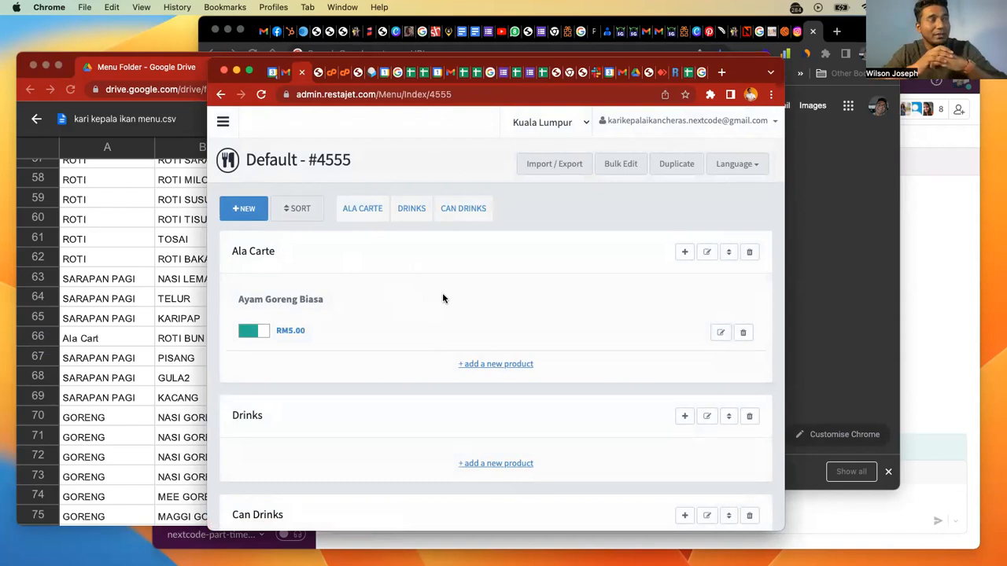
# Look over the Marketing features in RestaJet's navigation and open the Customers list.
pyautogui.click(224, 124)
pyautogui.click(298, 309)
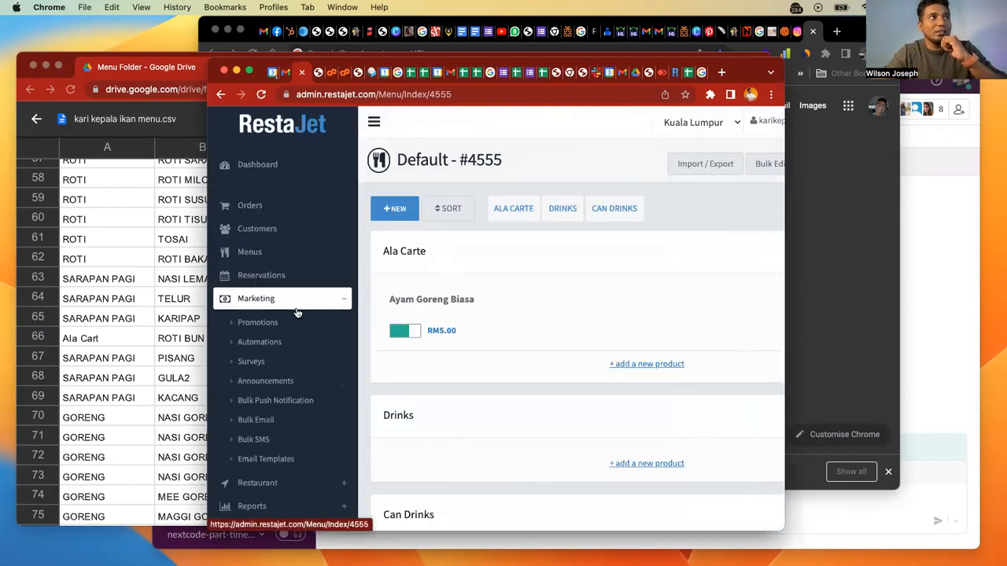
pyautogui.scroll(-2, 293, 375)
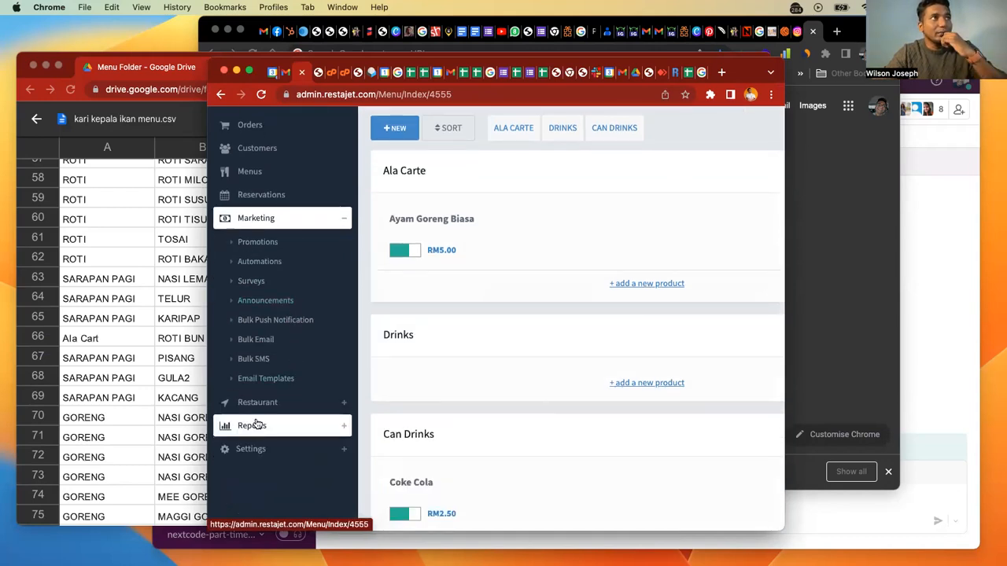
pyautogui.click(247, 151)
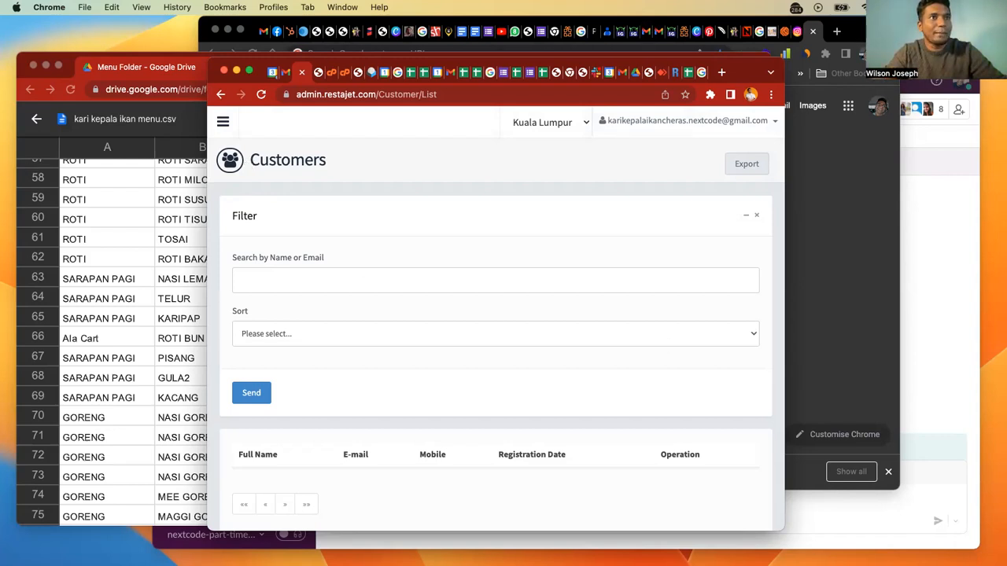
pyautogui.click(757, 541)
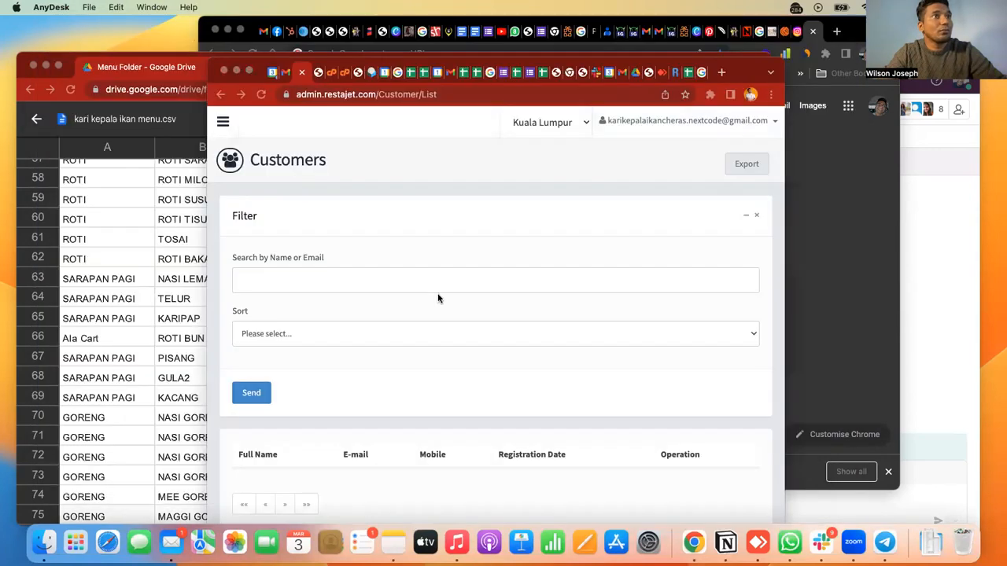
pyautogui.click(49, 28)
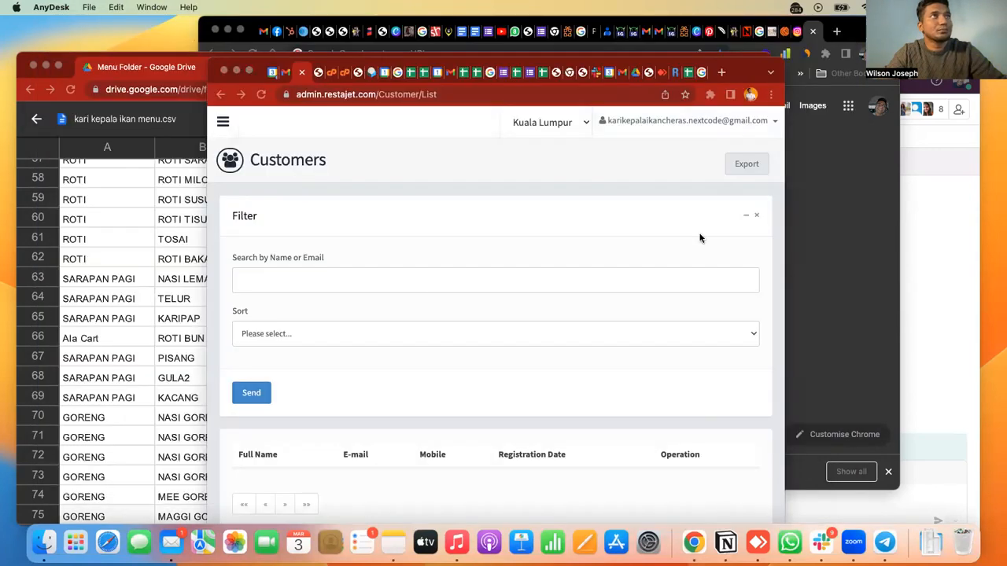